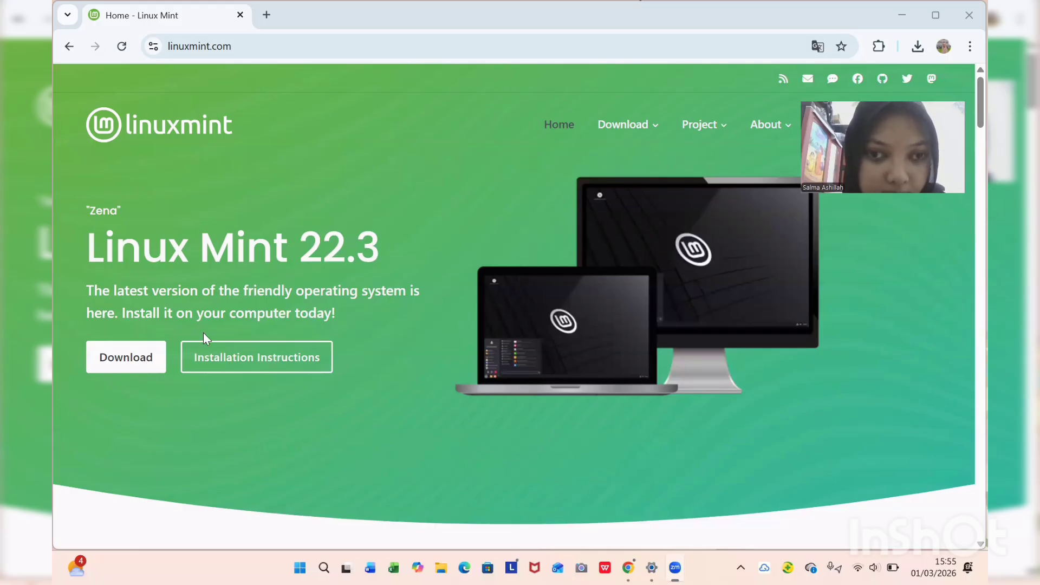
Open the Linux Mint download page, switch it back to English, and scroll to Cinnamon Edition.
click(139, 363)
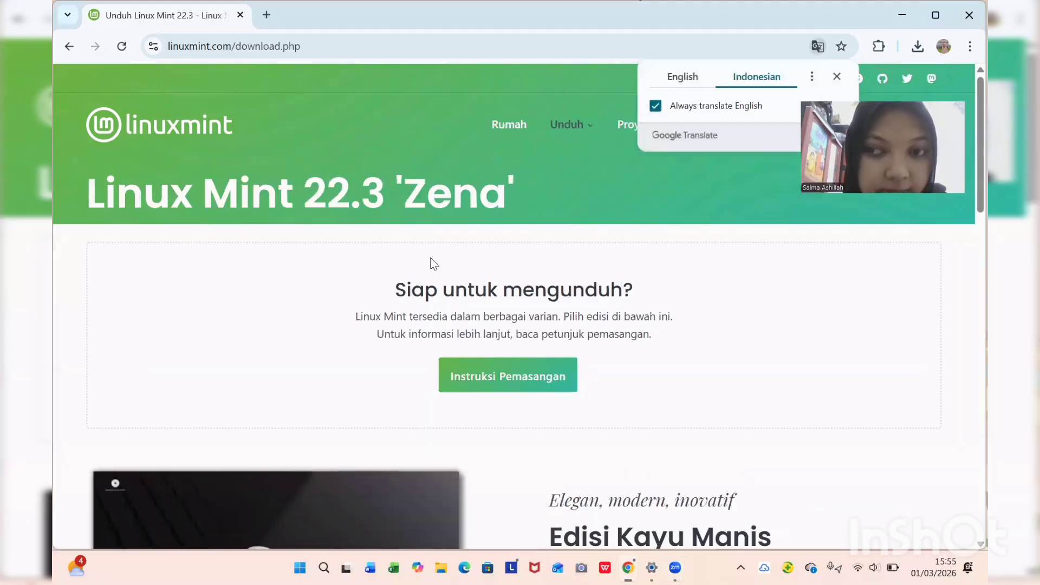
scroll(600, 286, down, 2)
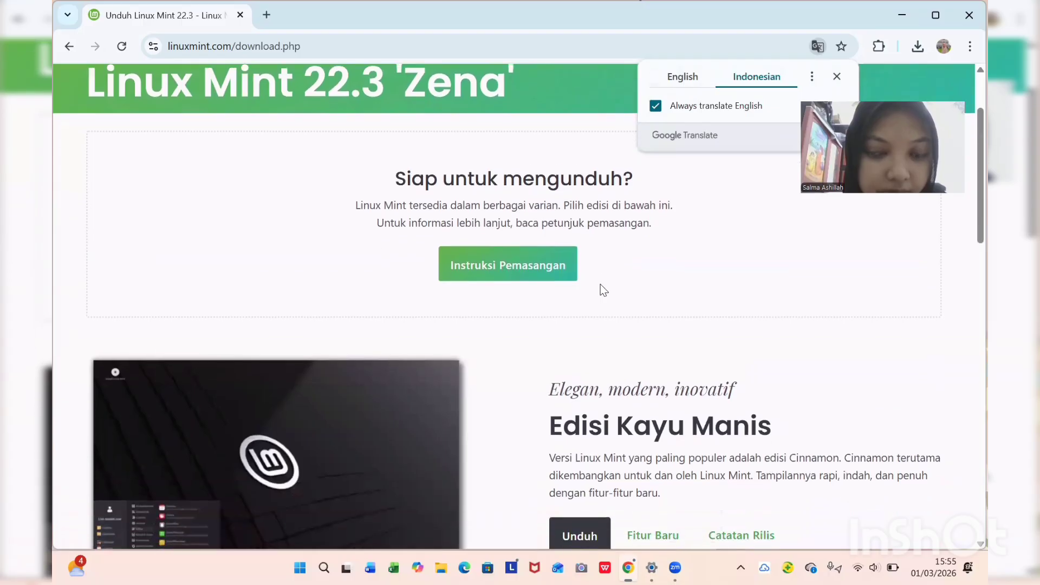
scroll(601, 286, up, 2)
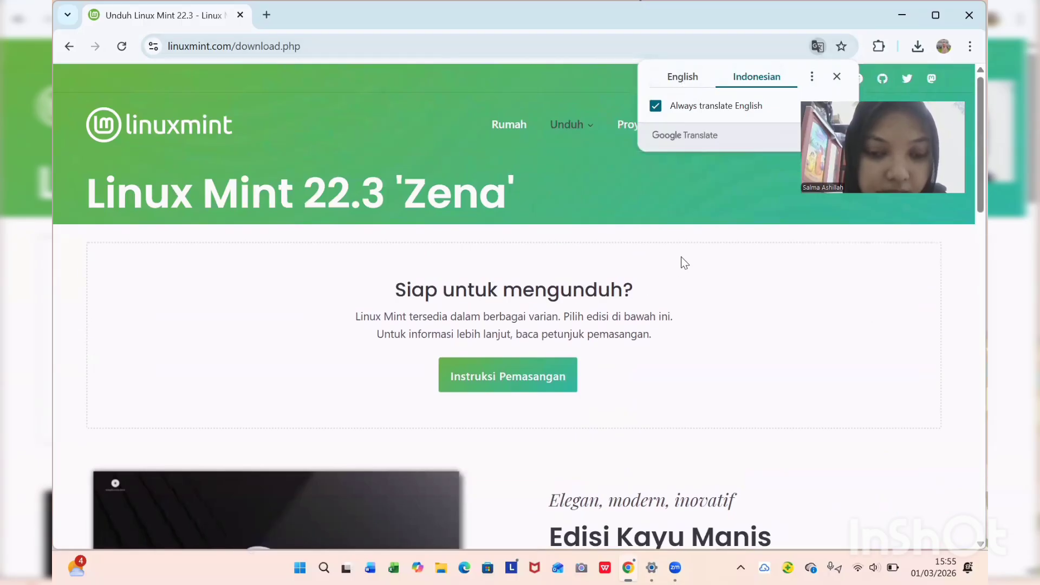
scroll(678, 267, down, 3)
scroll(678, 266, down, 15)
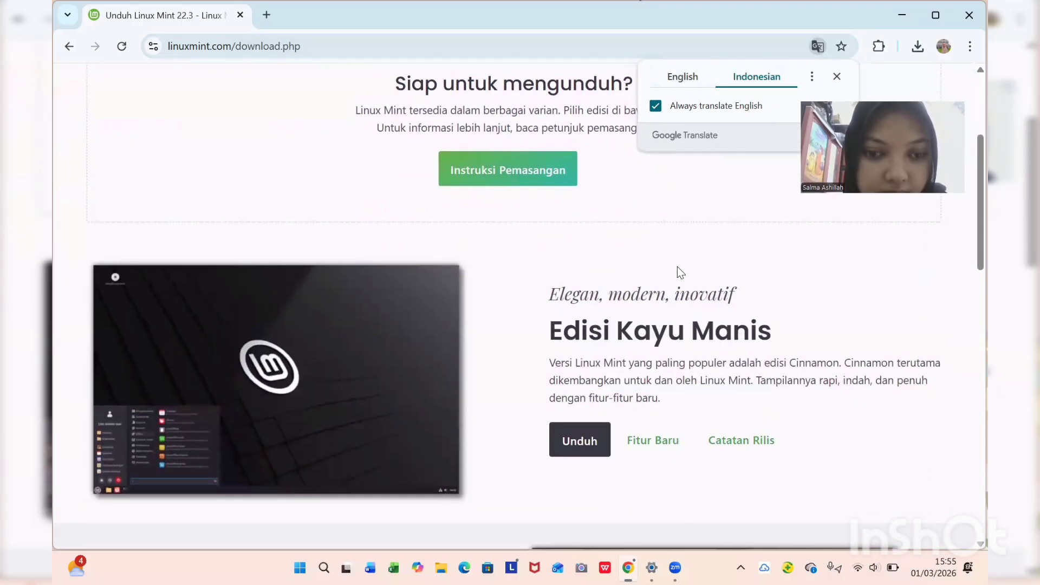
scroll(677, 266, up, 18)
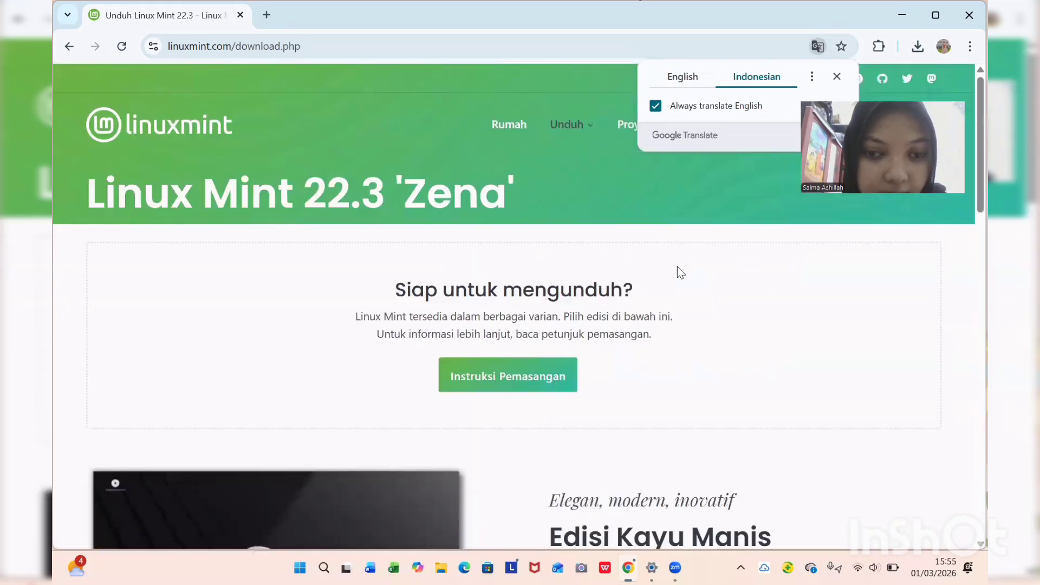
click(690, 79)
scroll(620, 477, down, 4)
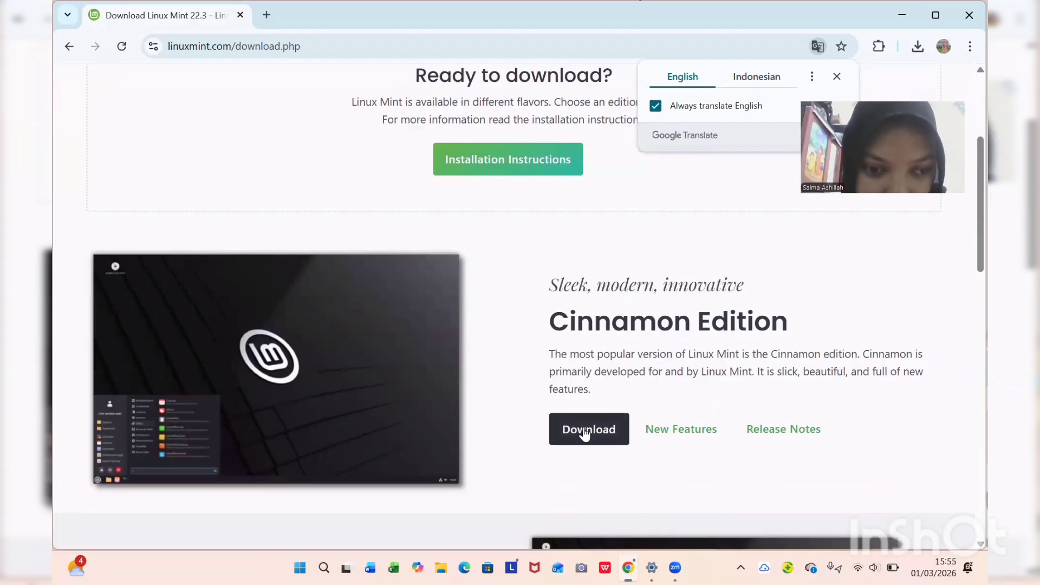
From the Cinnamon Edition page's mirror table, download the Linux Mint 22.3 ISO via Cicku.
click(585, 430)
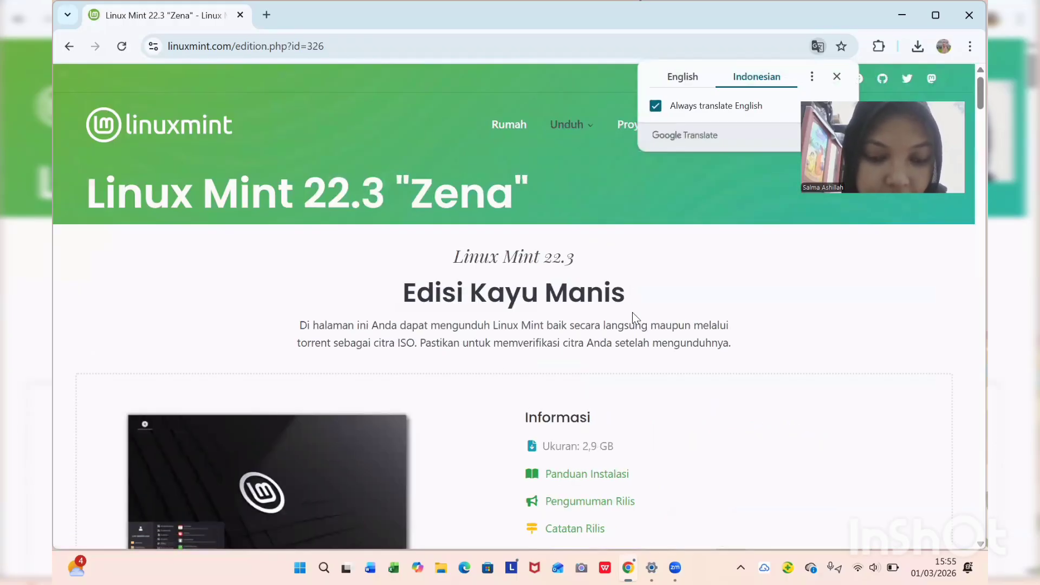
scroll(457, 384, down, 3)
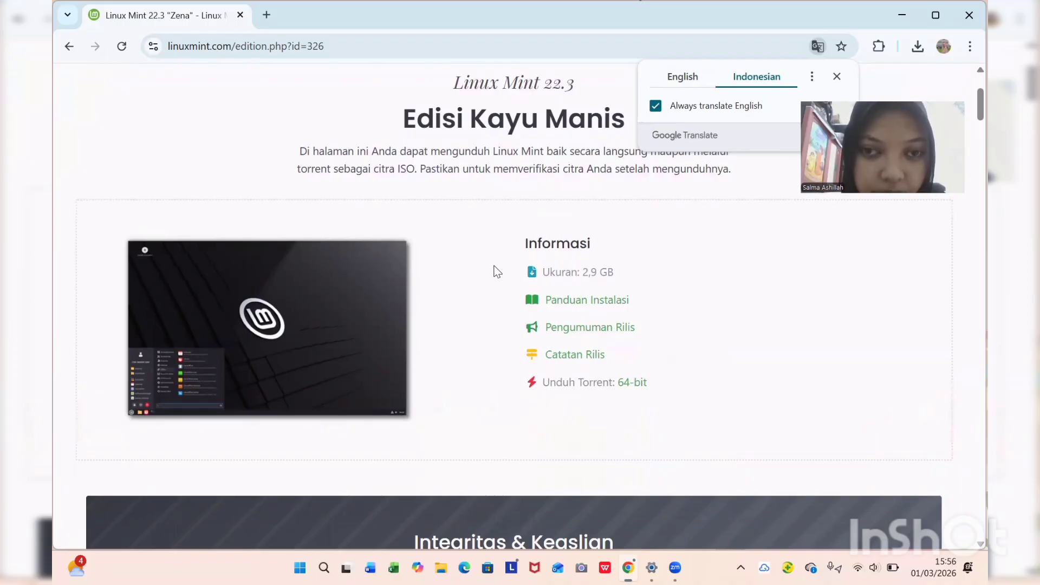
scroll(458, 298, down, 8)
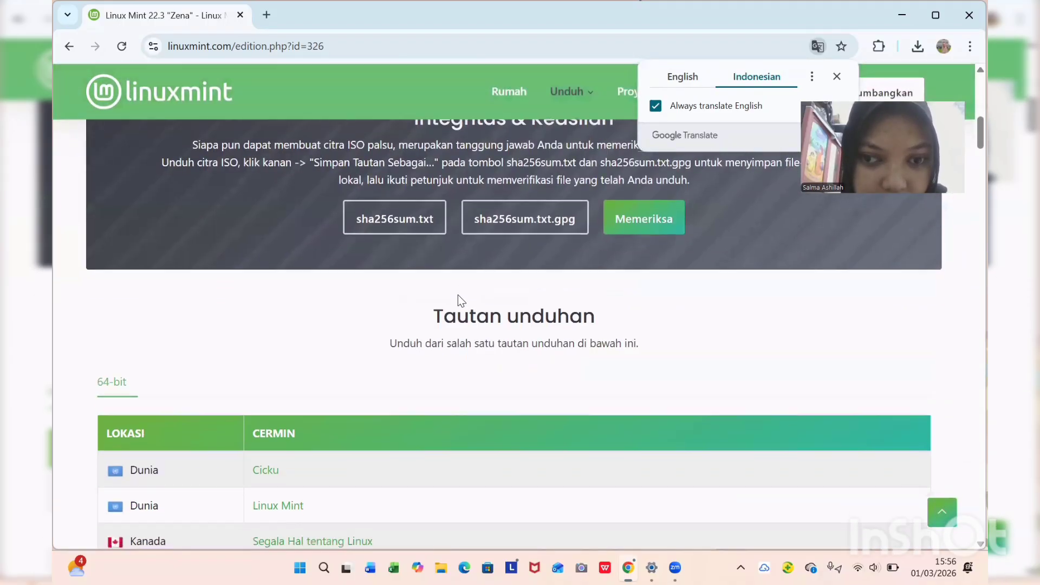
scroll(457, 295, down, 3)
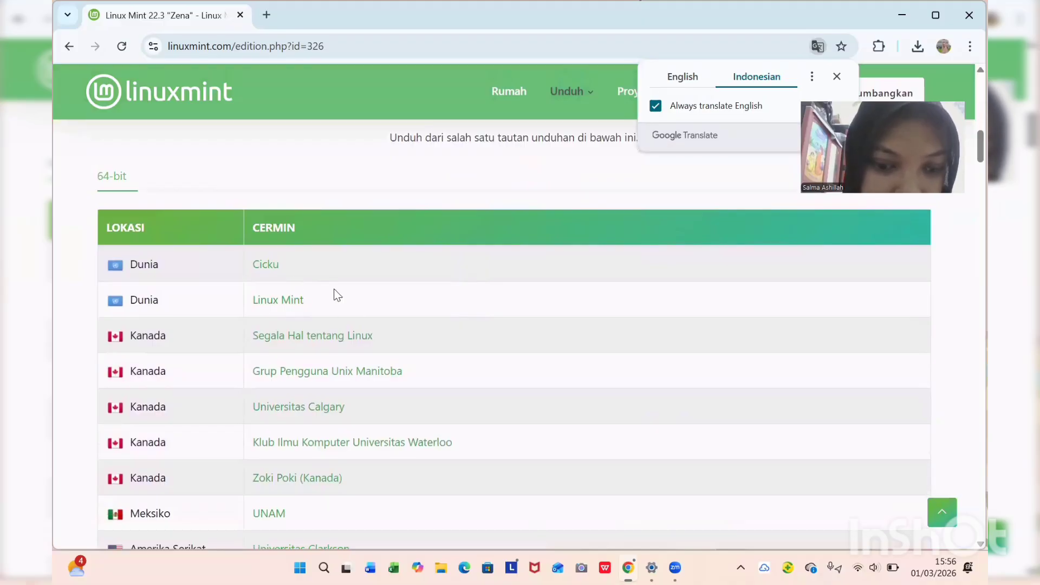
scroll(341, 310, down, 3)
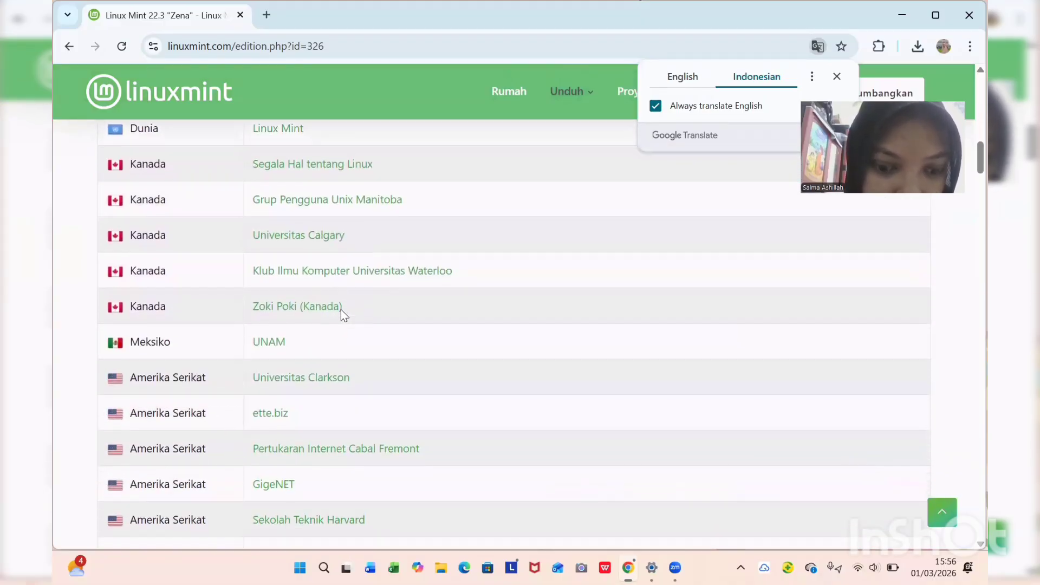
scroll(341, 310, up, 2)
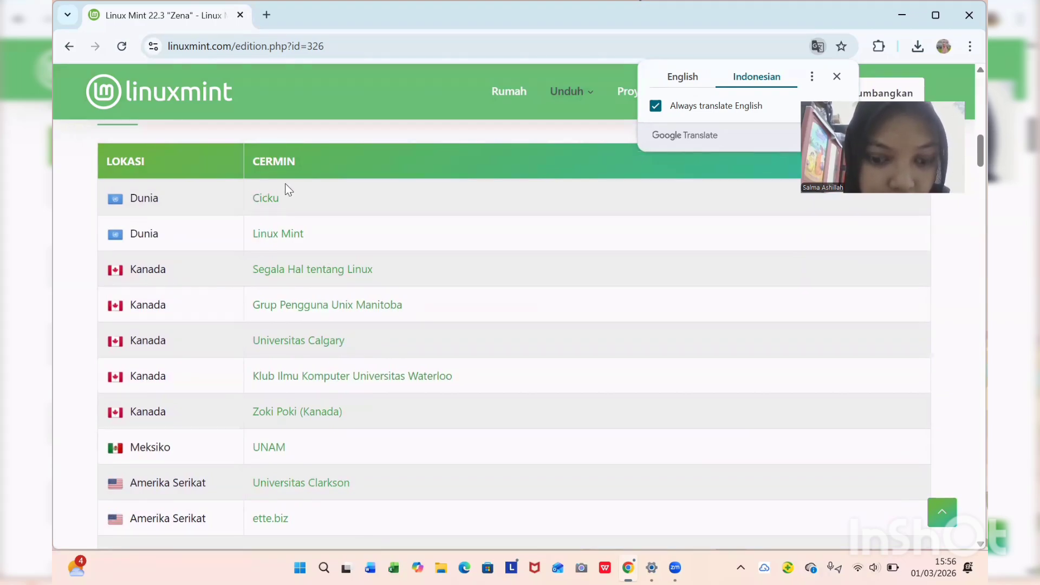
click(271, 201)
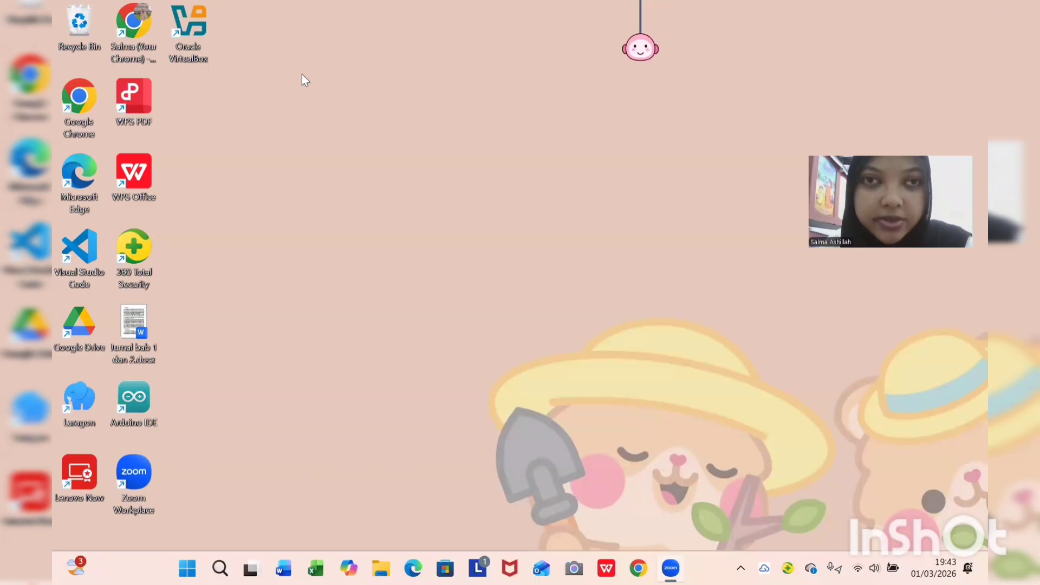
Launch VirtualBox and start a new virtual machine named 'linuxmint'.
double_click(191, 26)
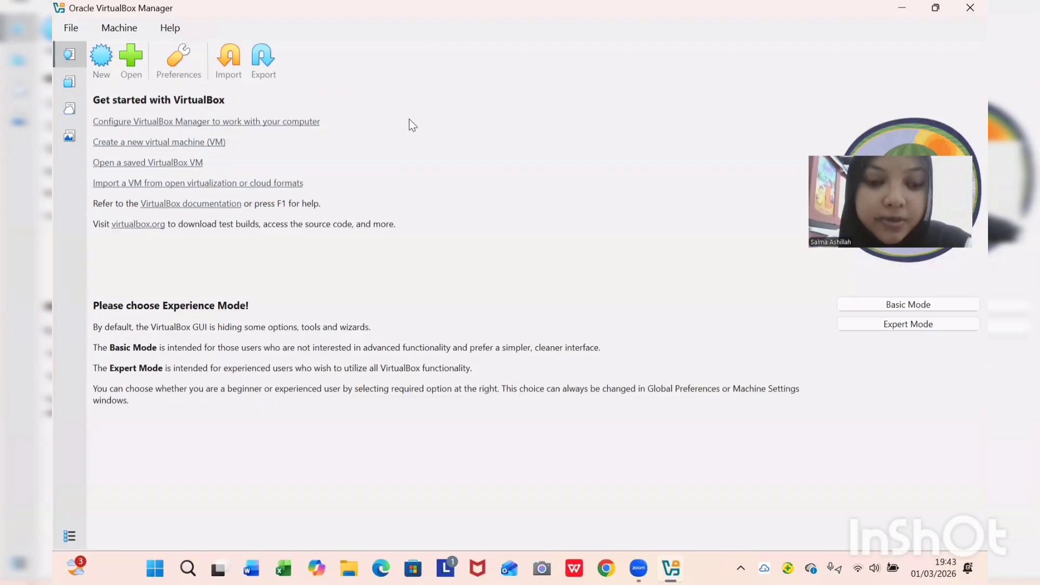
click(92, 54)
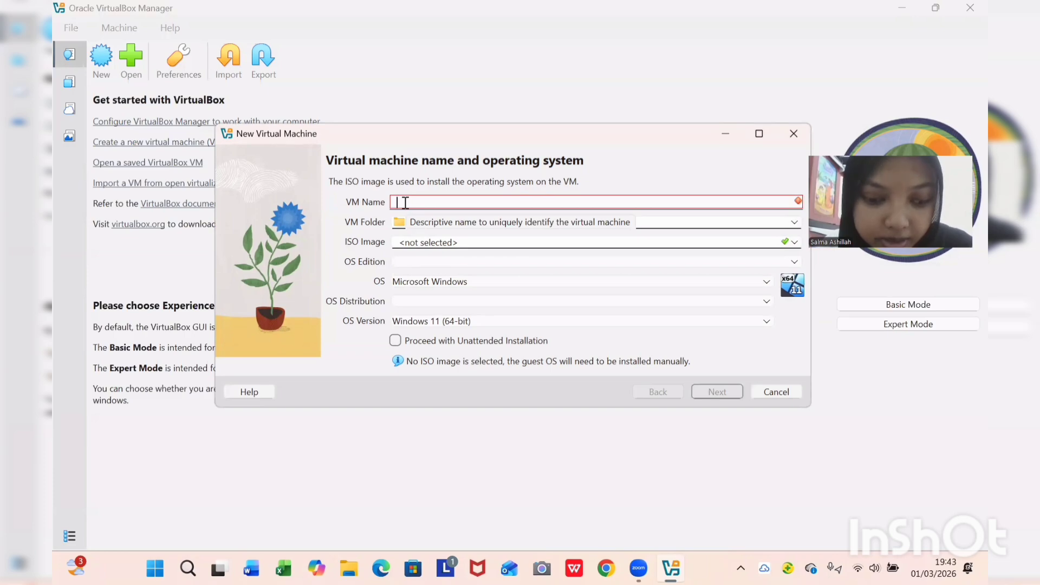
text(linu)
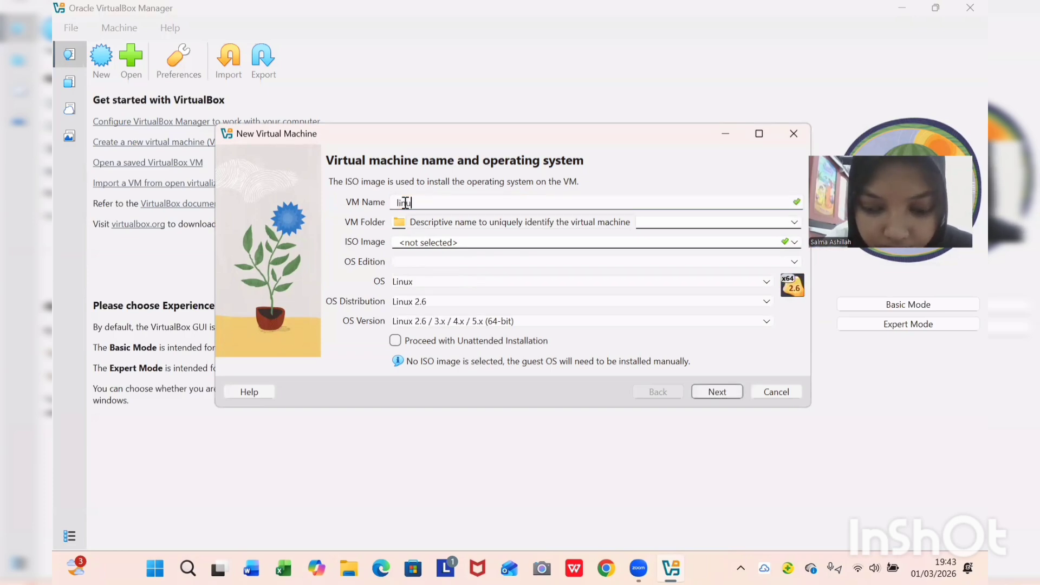
text(xmint)
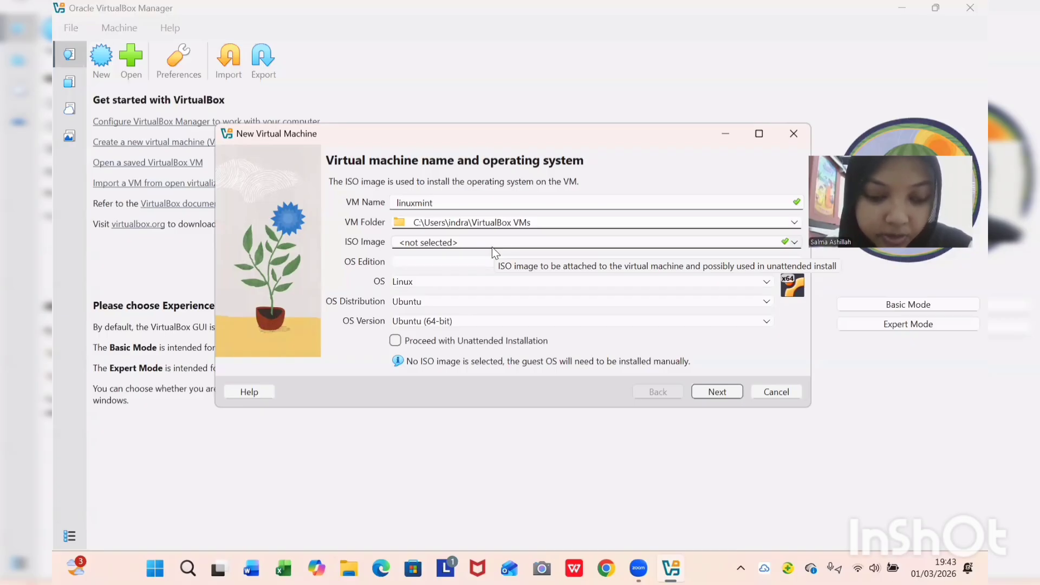
Attach linuxmint-22.3-cinnamon-64bit.iso from Downloads as the VM's ISO image.
click(794, 243)
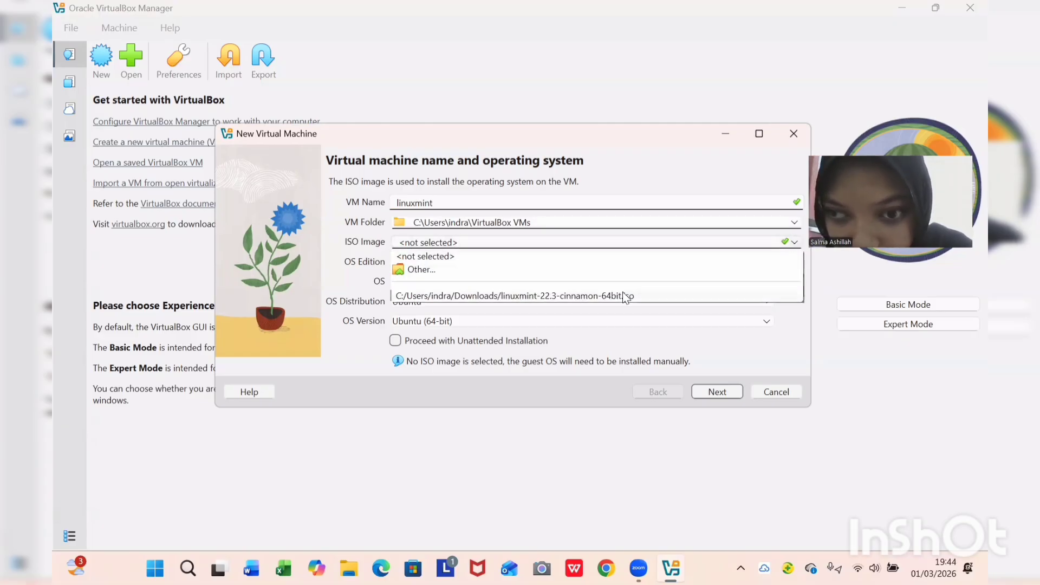
click(425, 269)
click(412, 270)
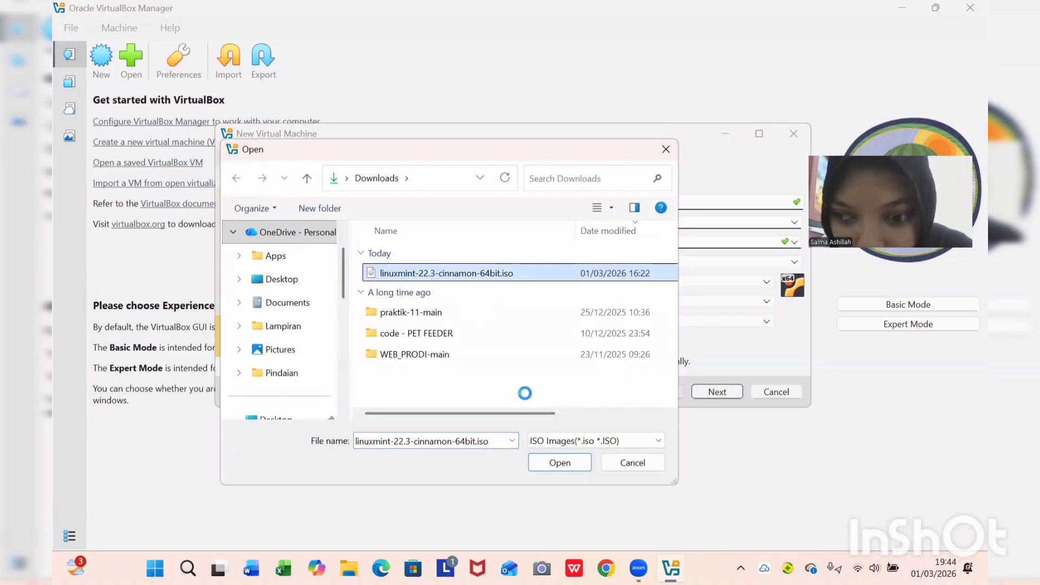
click(554, 462)
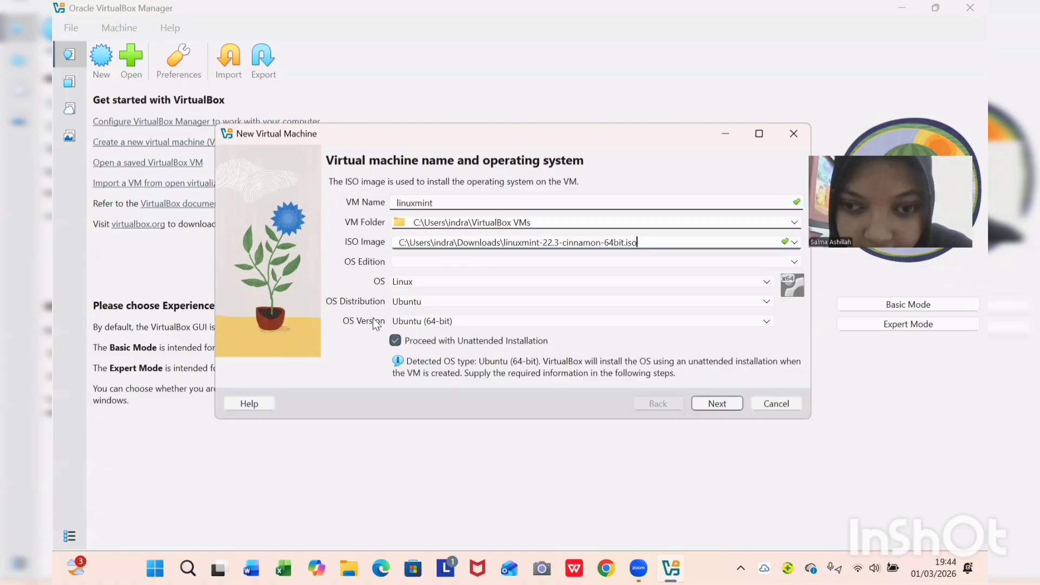
Leave Proceed with Unattended Installation unchecked.
click(396, 342)
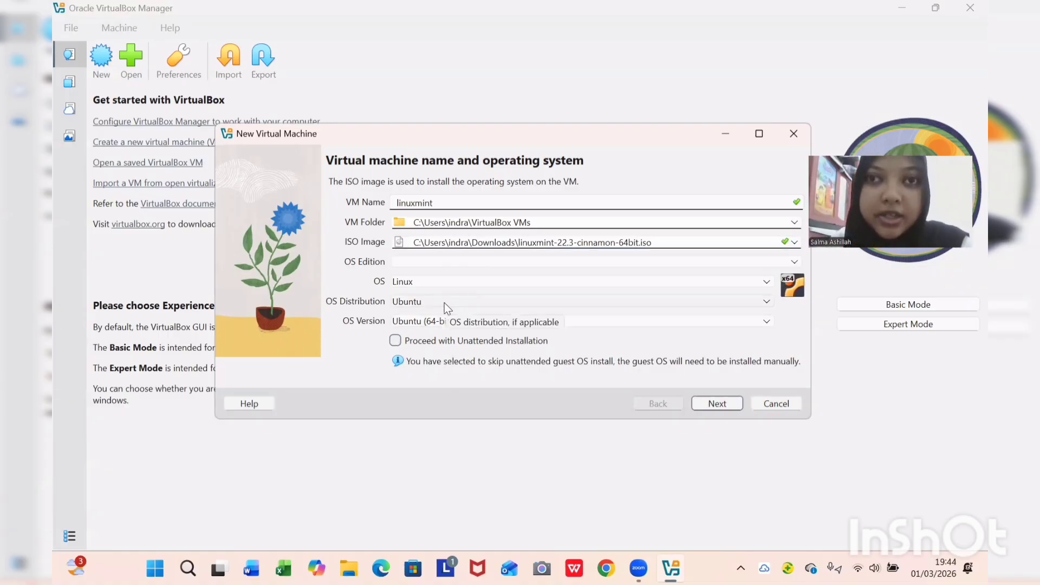
click(397, 341)
click(396, 340)
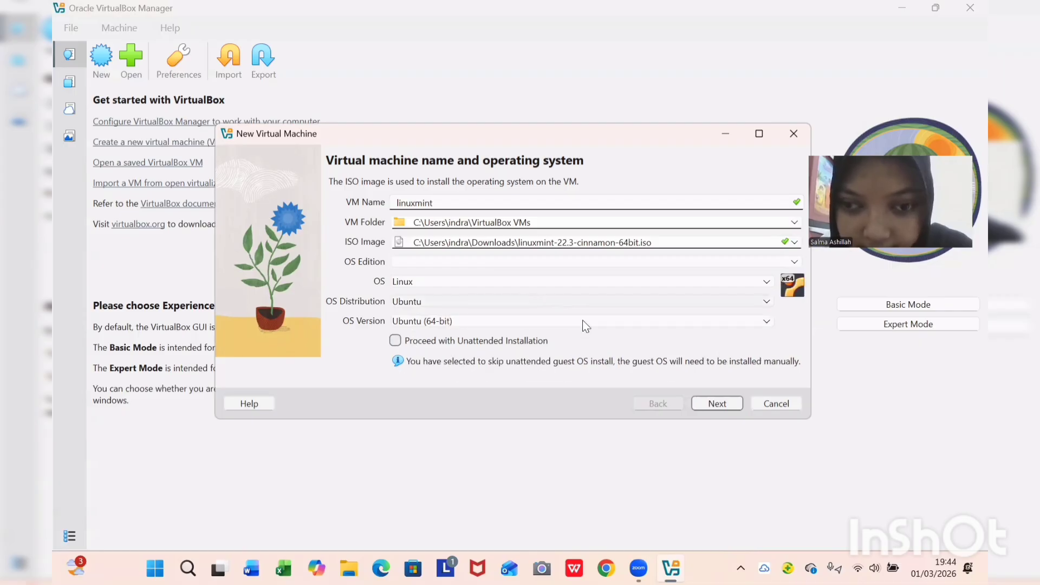
Give the VM 2 CPUs with 2048 MB memory and a 25 GB disk, reaching the Summary.
click(706, 404)
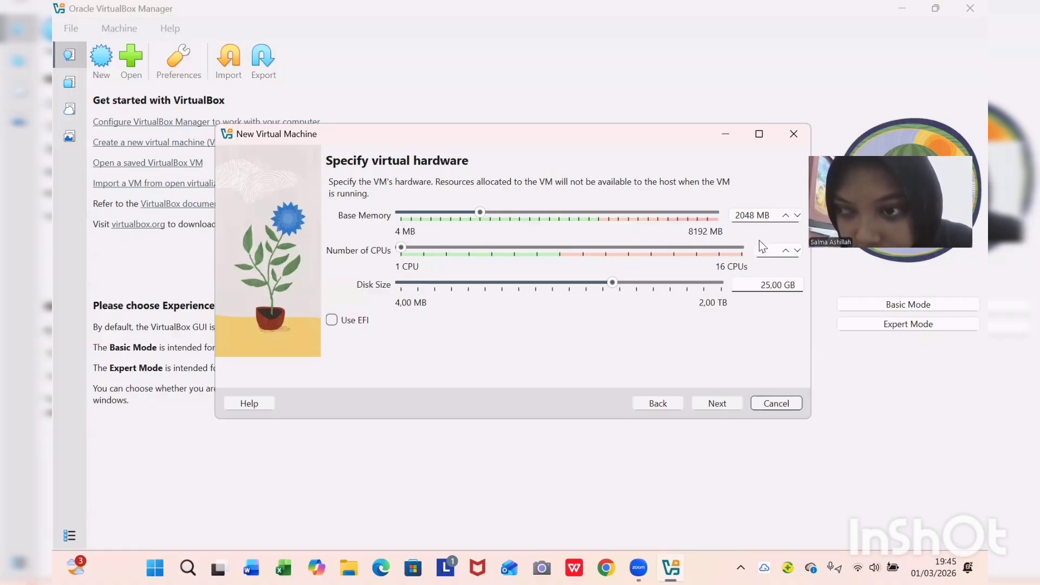
click(424, 247)
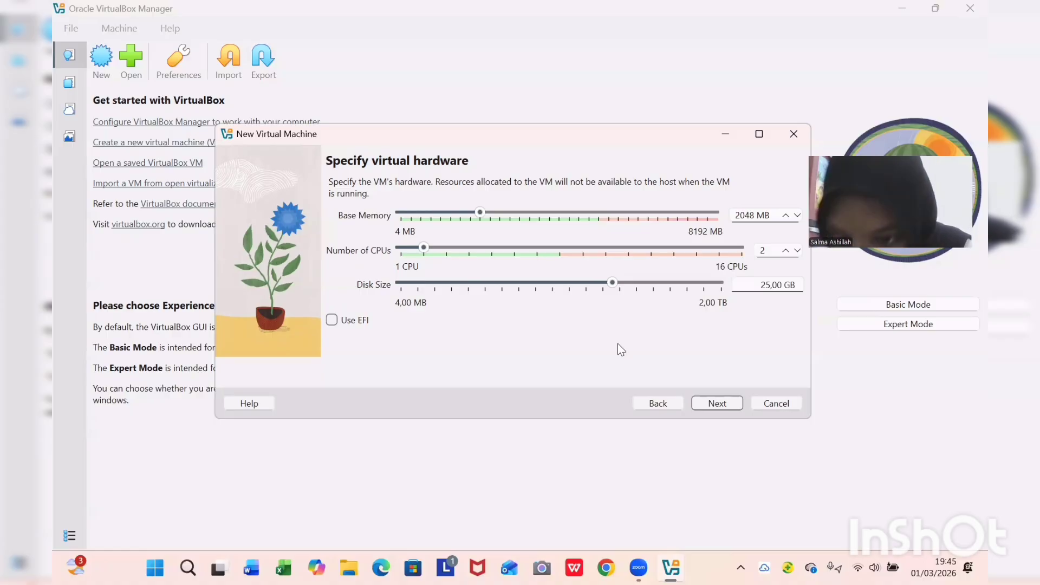
click(712, 404)
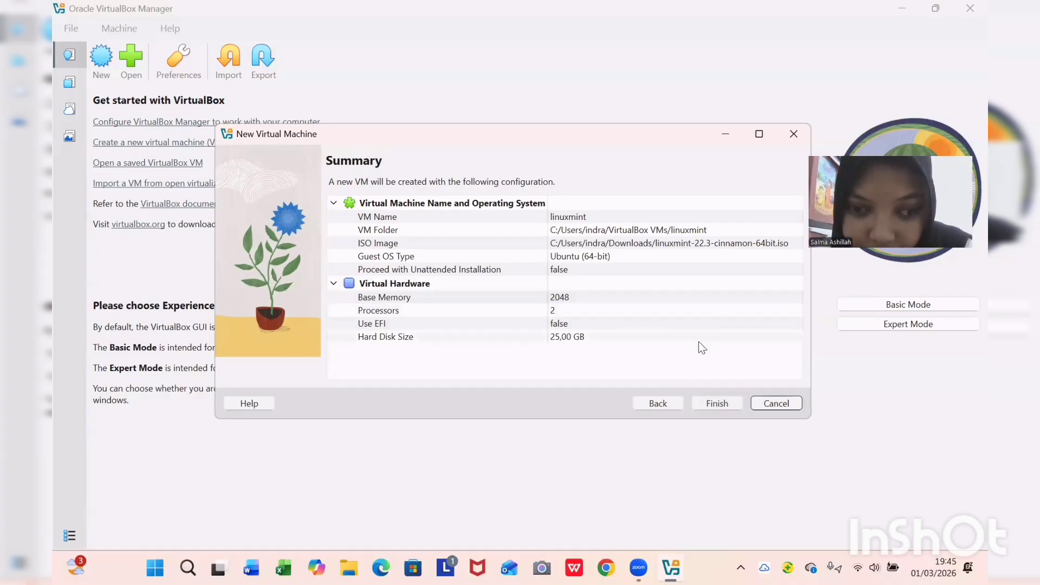
Finish the wizard so the powered-off linuxmint VM appears in VirtualBox Manager.
click(717, 404)
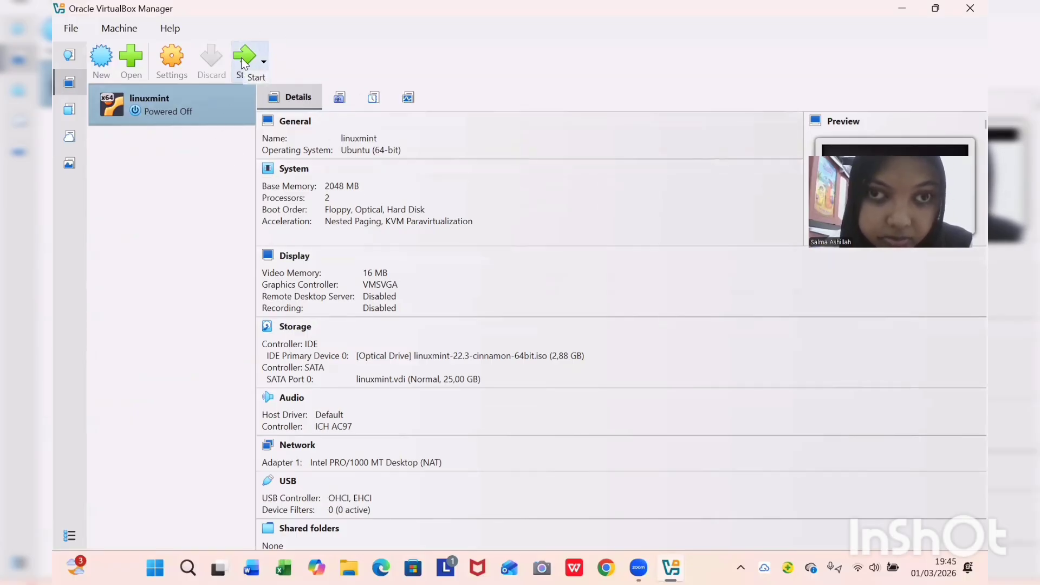
click(521, 39)
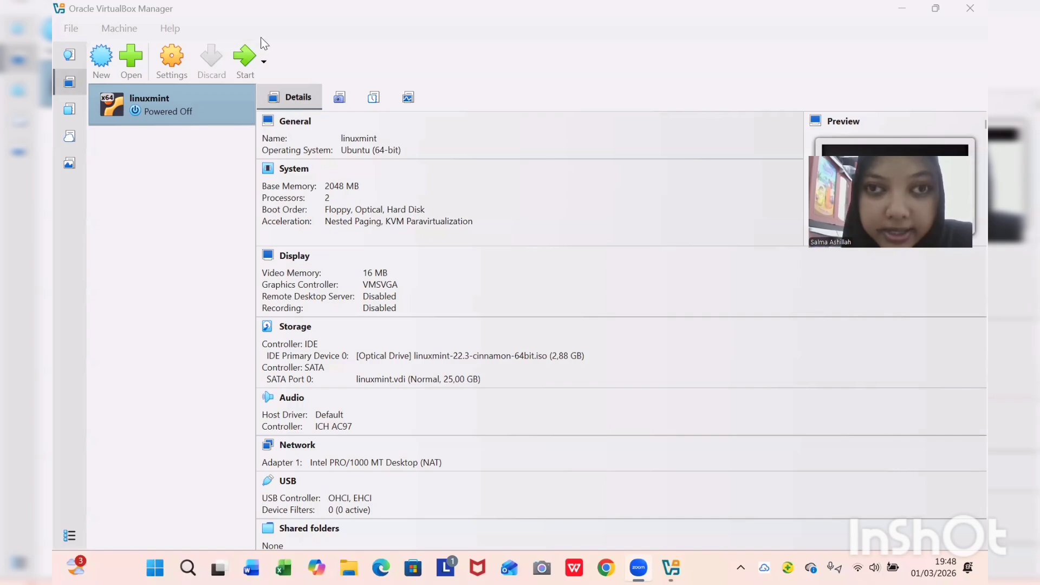
click(242, 60)
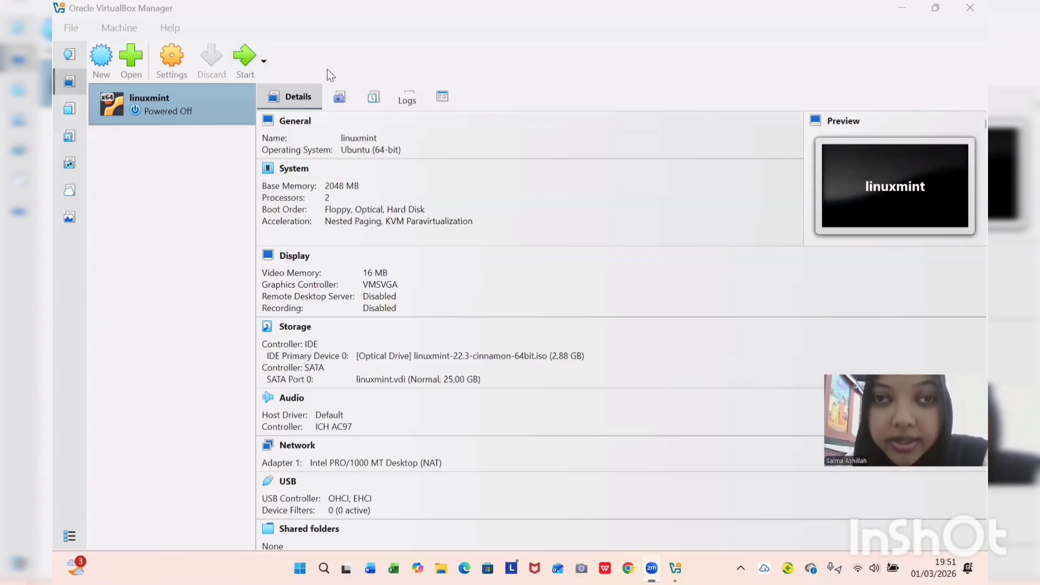
Boot the linuxmint VM and choose the English (US) keyboard layout in the Mint installer.
click(243, 66)
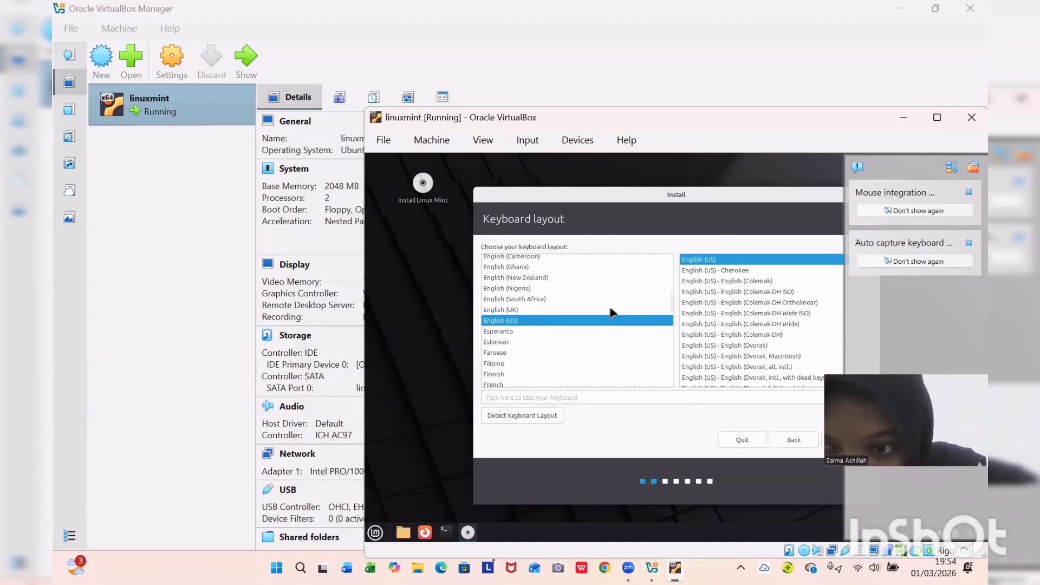
click(509, 319)
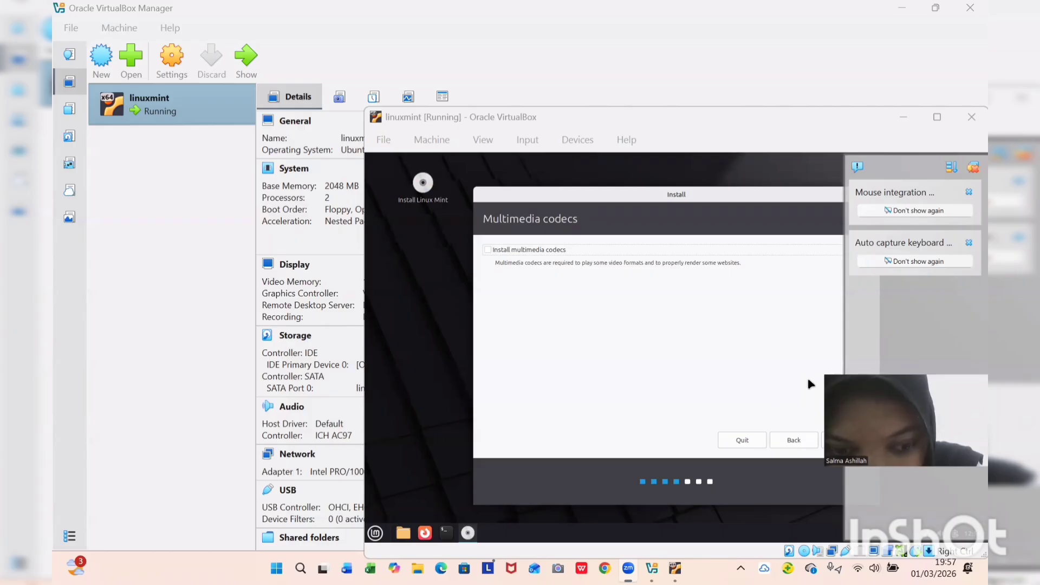
Continue past the Multimedia codecs step and widen the VM window.
click(837, 440)
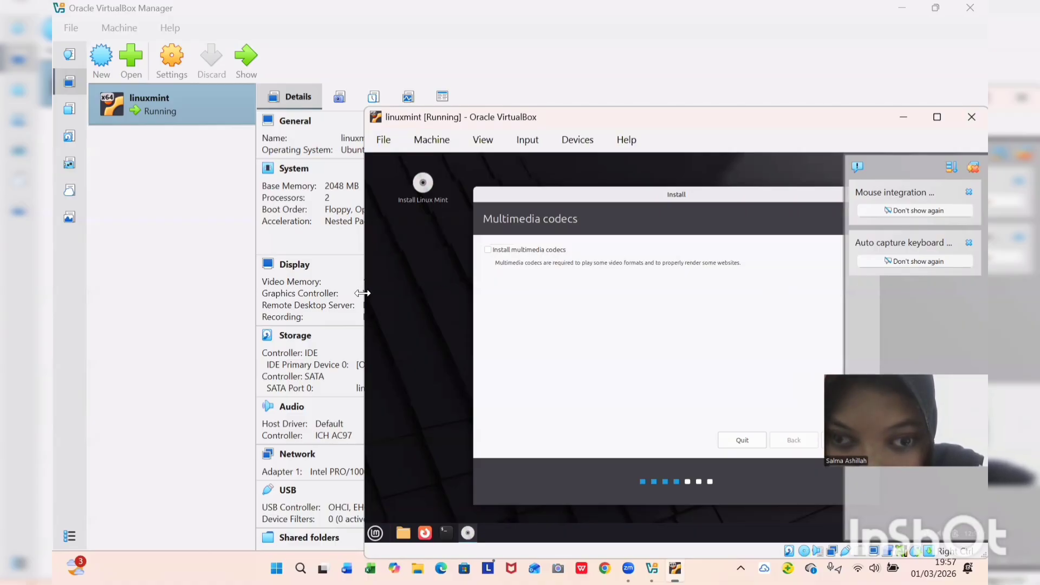
drag(362, 293, 124, 294)
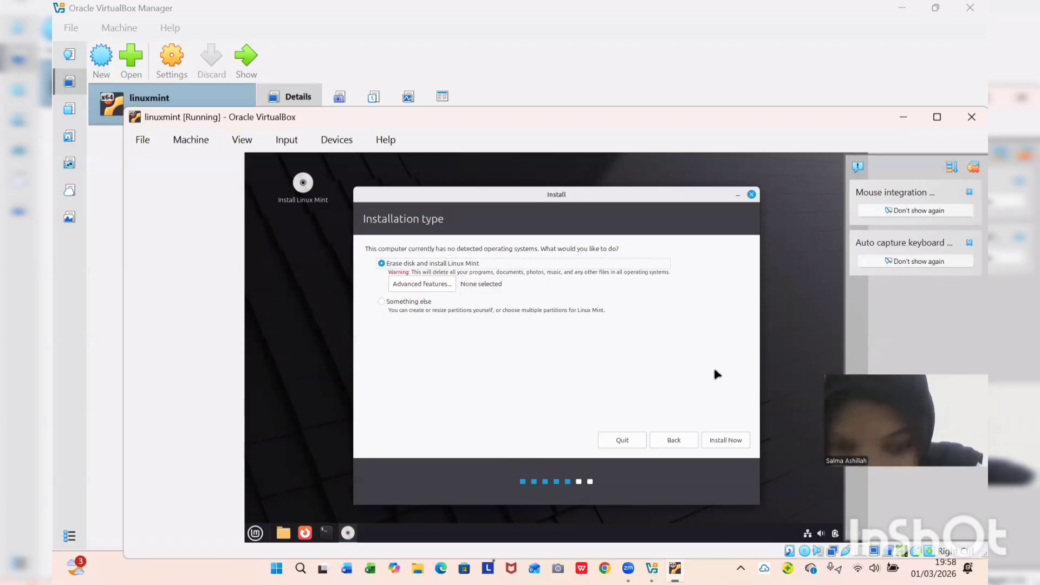
Install with Erase disk and install Linux Mint, confirming the partition changes to disk.
click(716, 441)
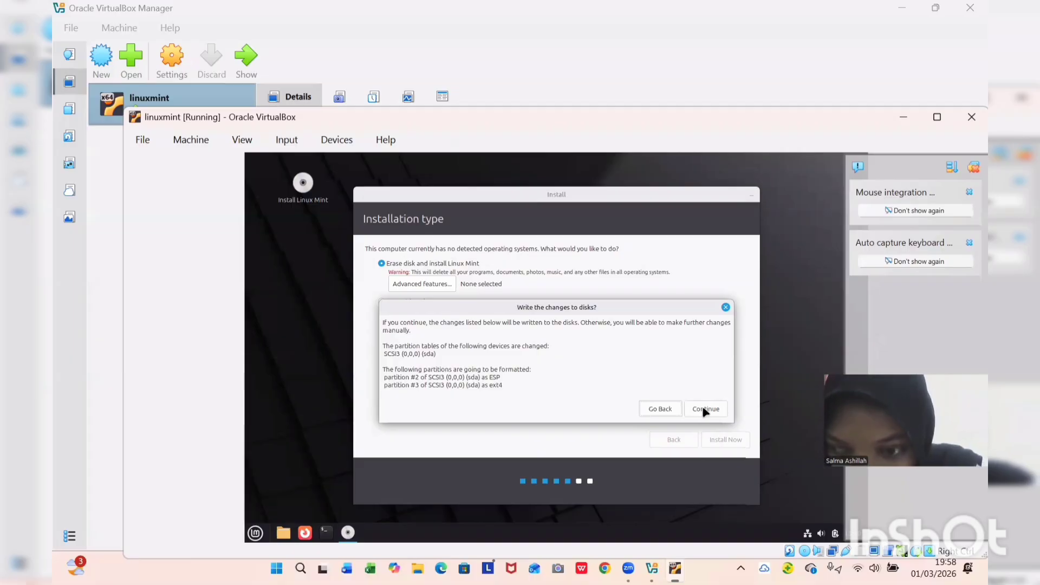
click(706, 410)
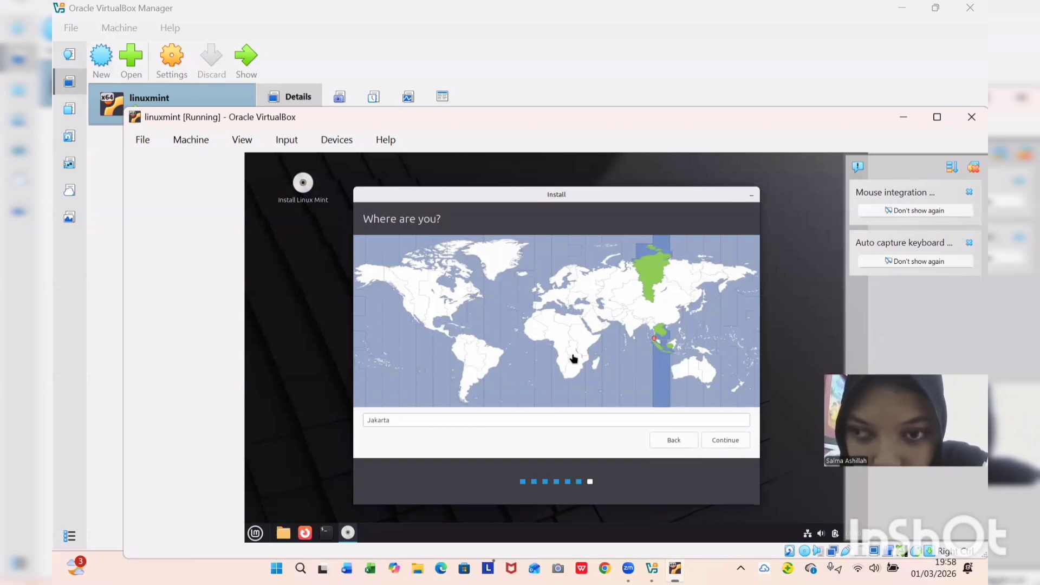
Clear Jakarta from the location field and try Sumatera Utara, then erase it.
click(392, 419)
key(BackSpace)
key(BackSpace)
key(BackSpace)
key(BackSpace)
key(BackSpace)
key(BackSpace)
key(BackSpace)
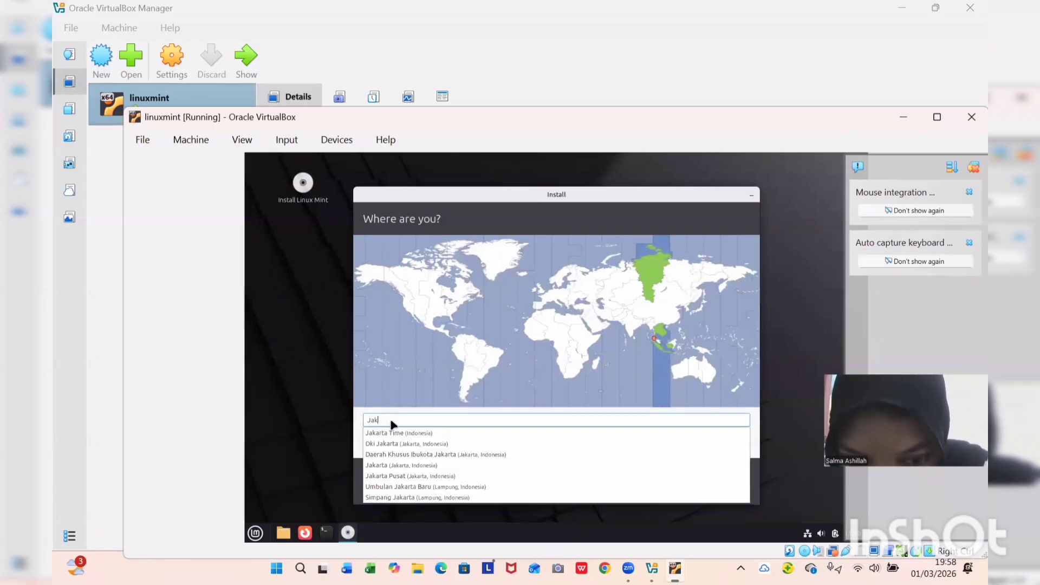
key(Caps_Lock)
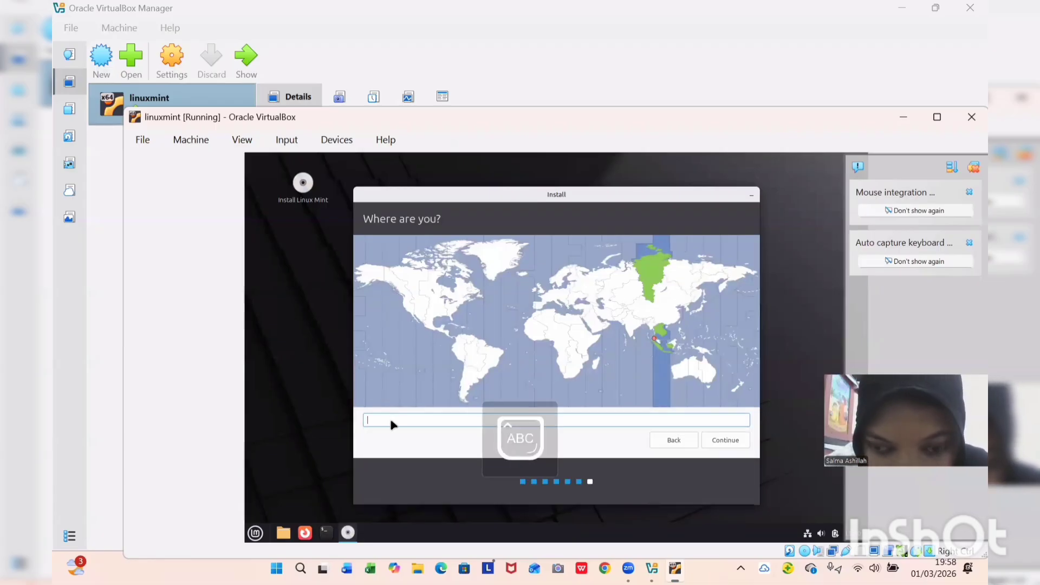
text(suma)
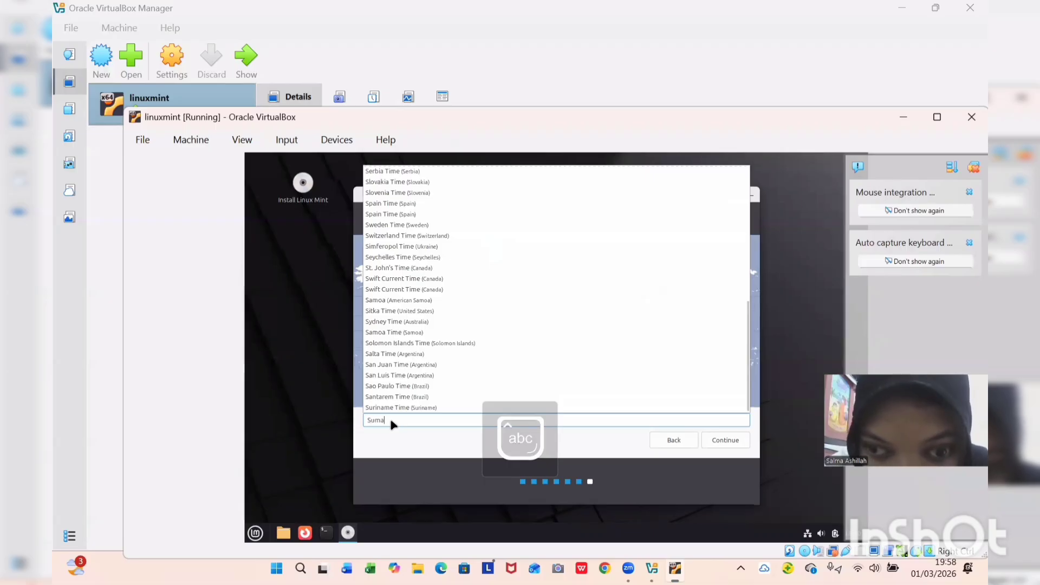
text(tera)
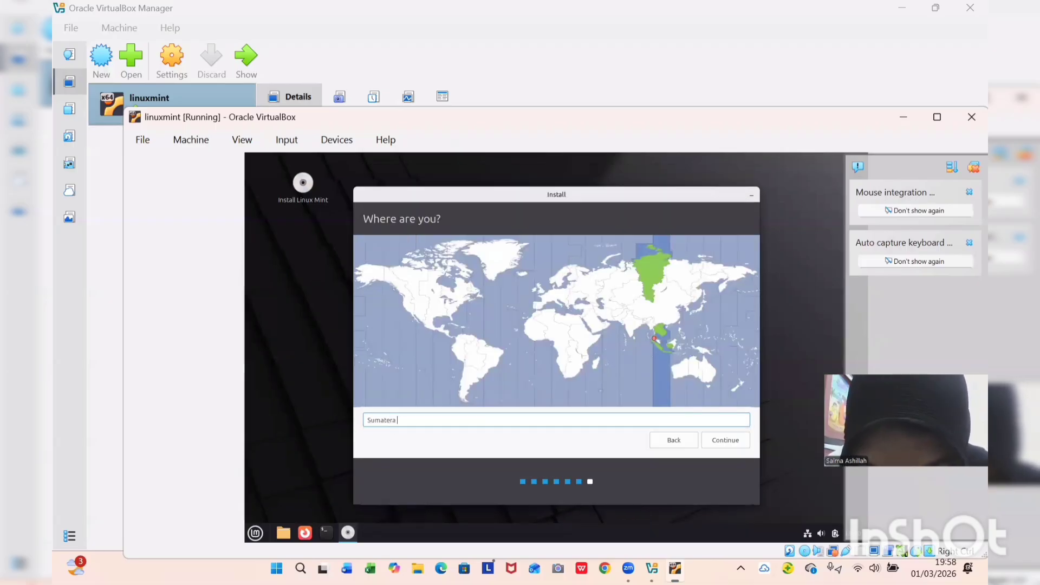
key(Caps_Lock)
text(U)
key(Caps_Lock)
text(t)
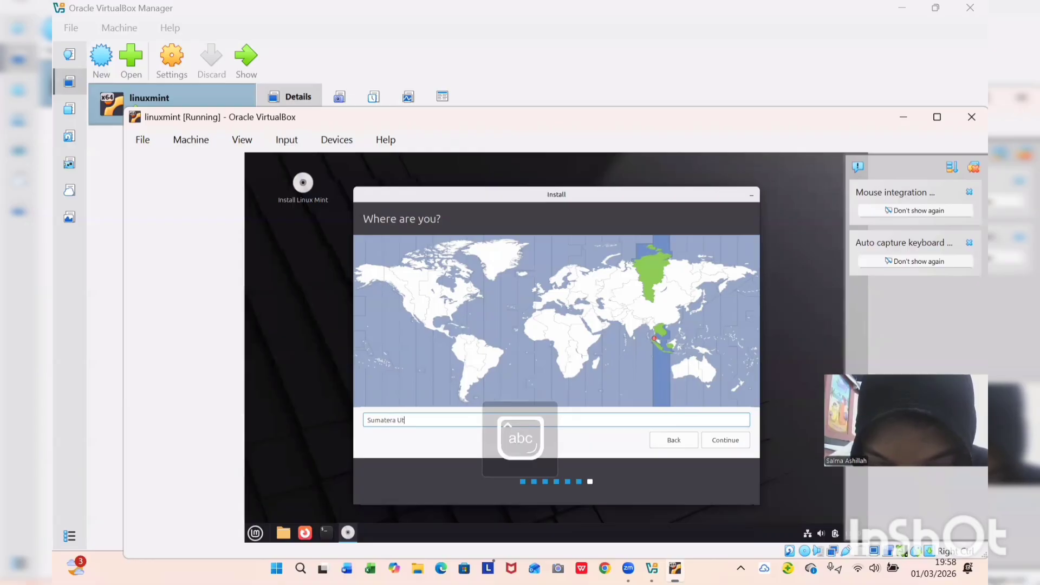
text(ara)
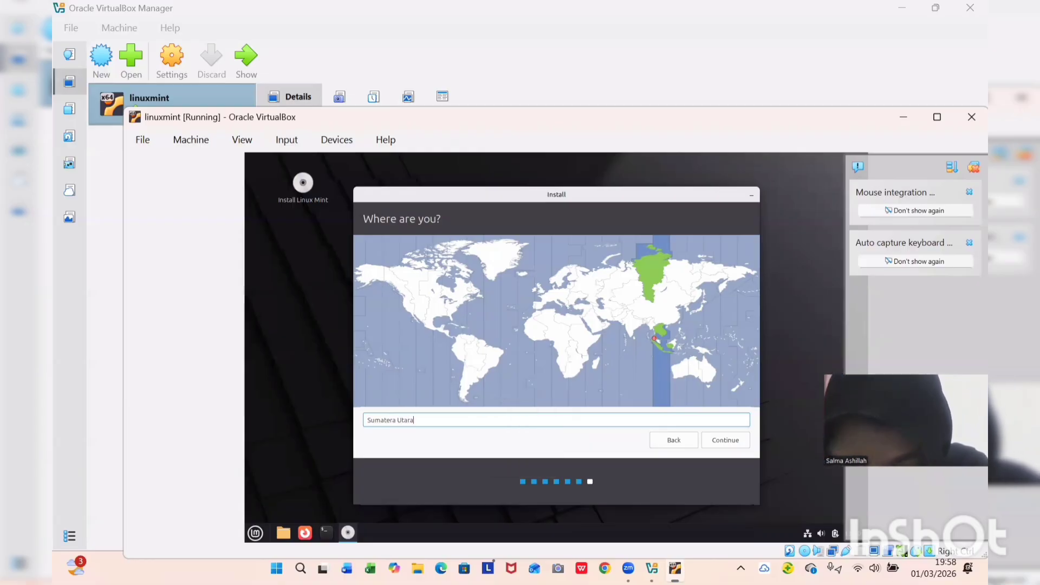
key(BackSpace)
key(BackSpace)
key(BackSpace)
key(BackSpace)
key(BackSpace)
key(BackSpace)
key(BackSpace)
key(BackSpace)
key(BackSpace)
key(BackSpace)
key(BackSpace)
key(BackSpace)
key(BackSpace)
Enter Medan, select Kota Medan as the location, and continue to the account step.
key(Caps_Lock)
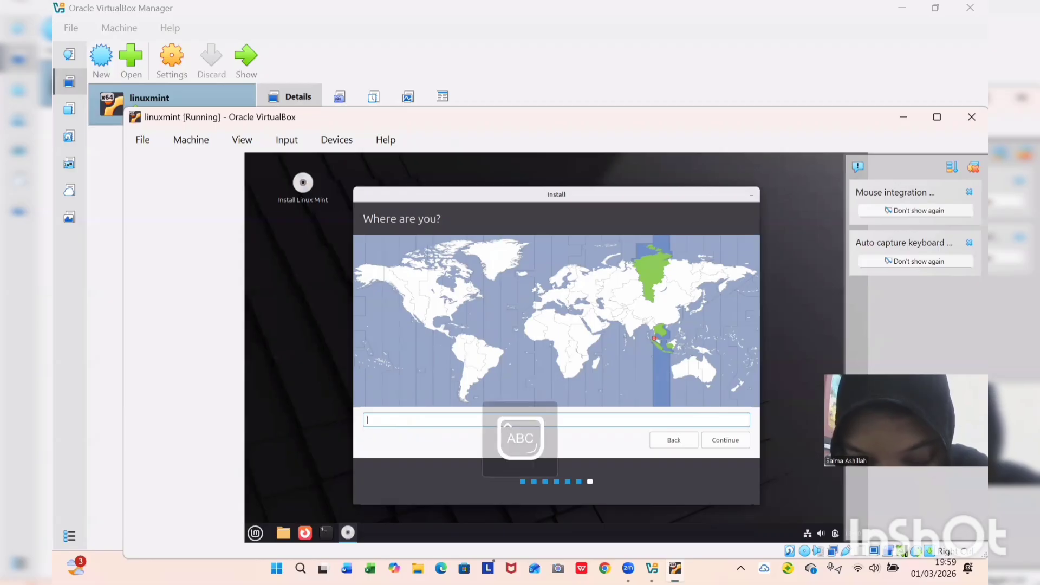
text(Medan)
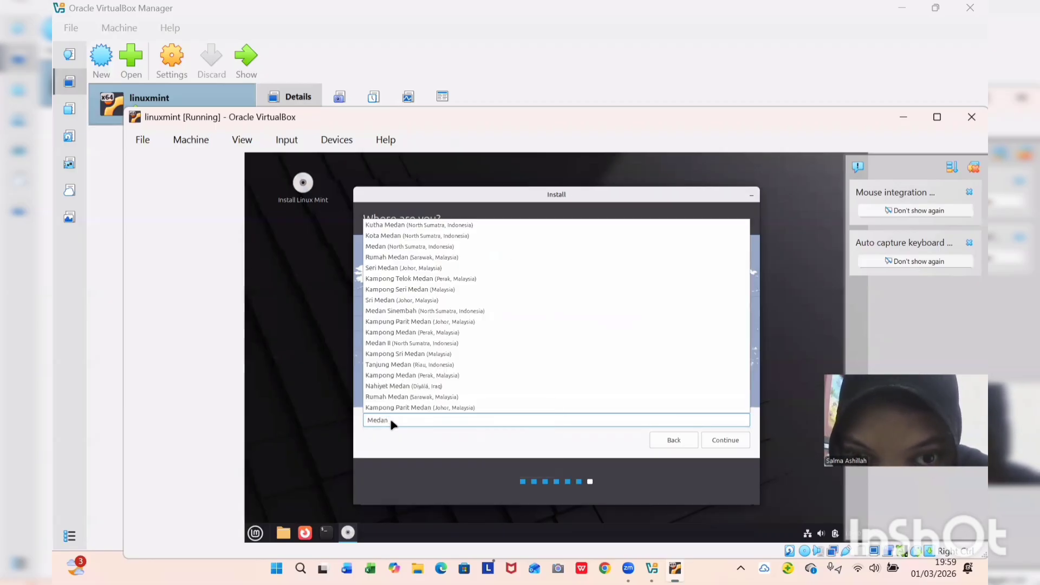
click(435, 239)
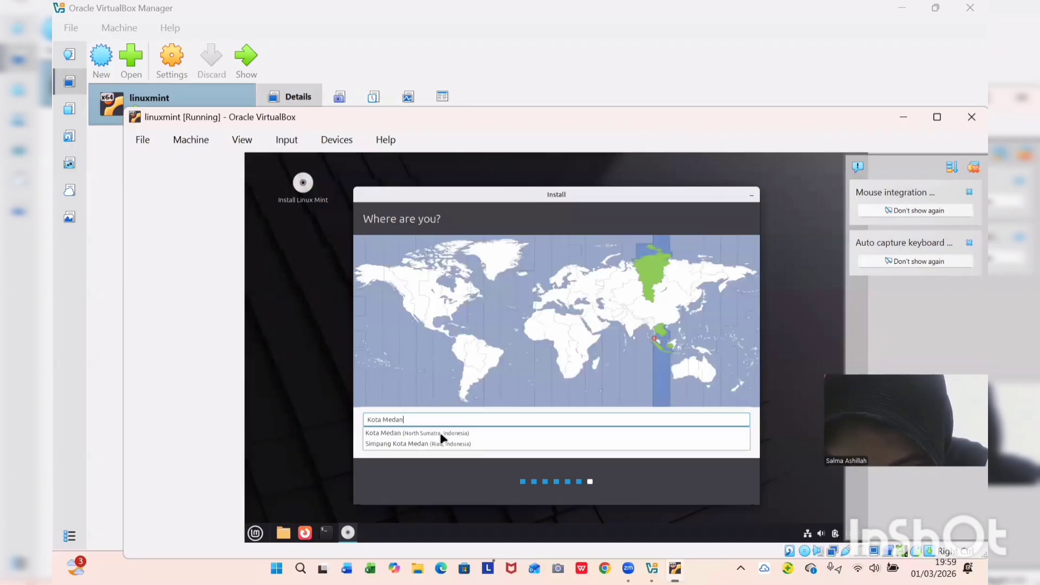
click(720, 373)
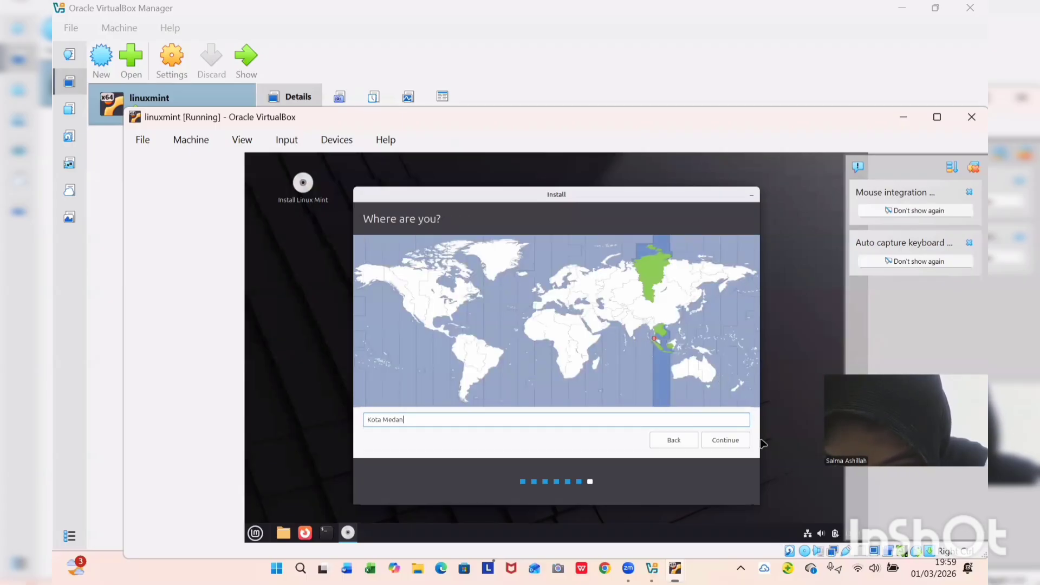
click(728, 441)
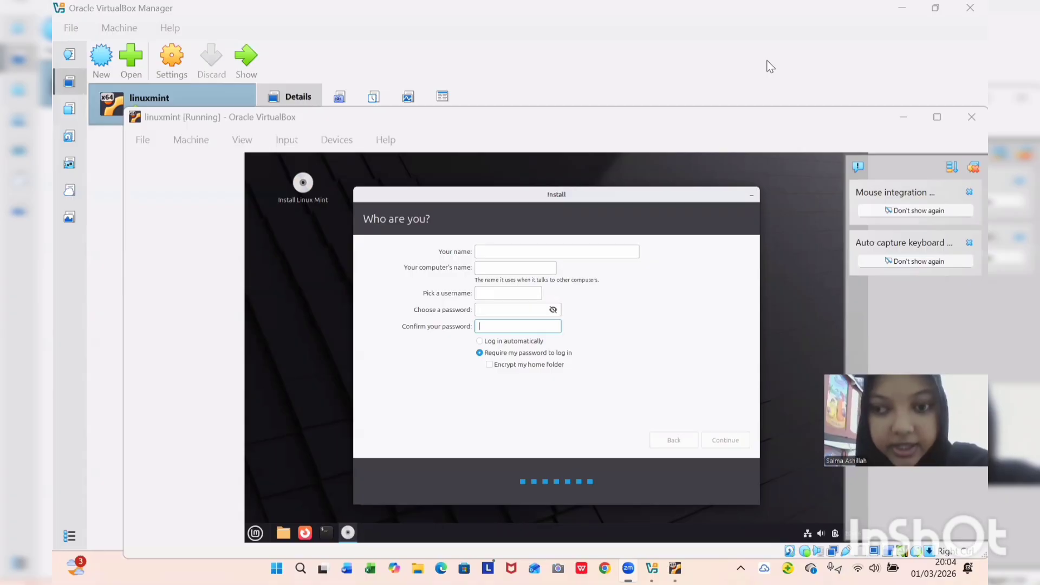
Enter the user's name and a hidden, confirmed account password in the installer, then continue.
click(559, 248)
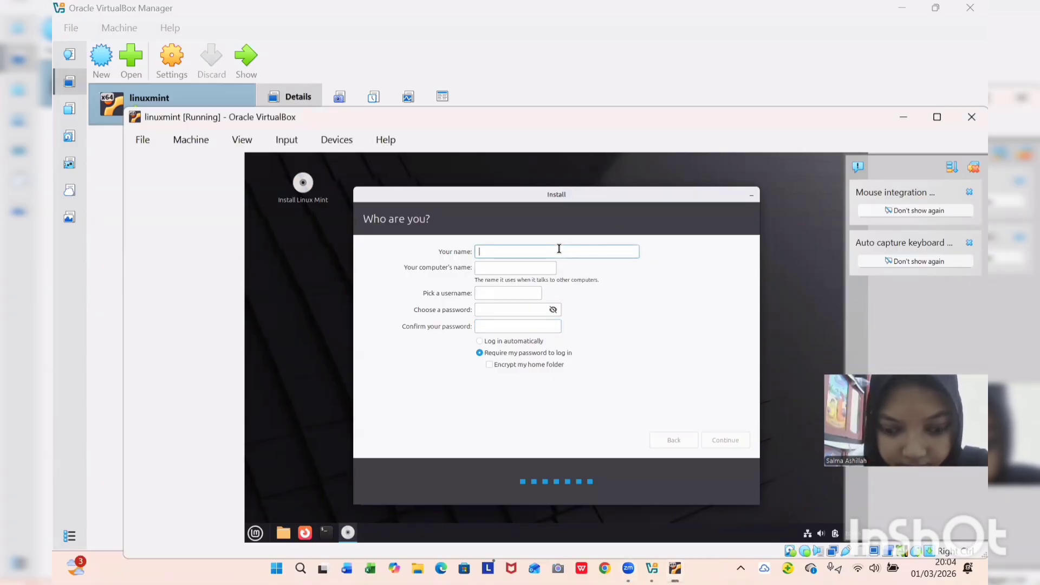
text(salm)
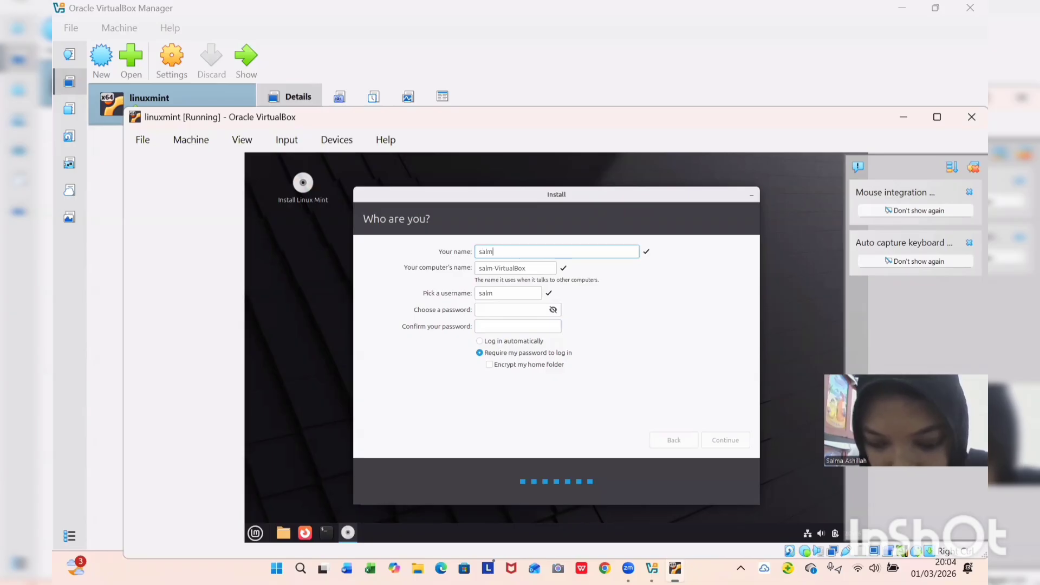
text(aas)
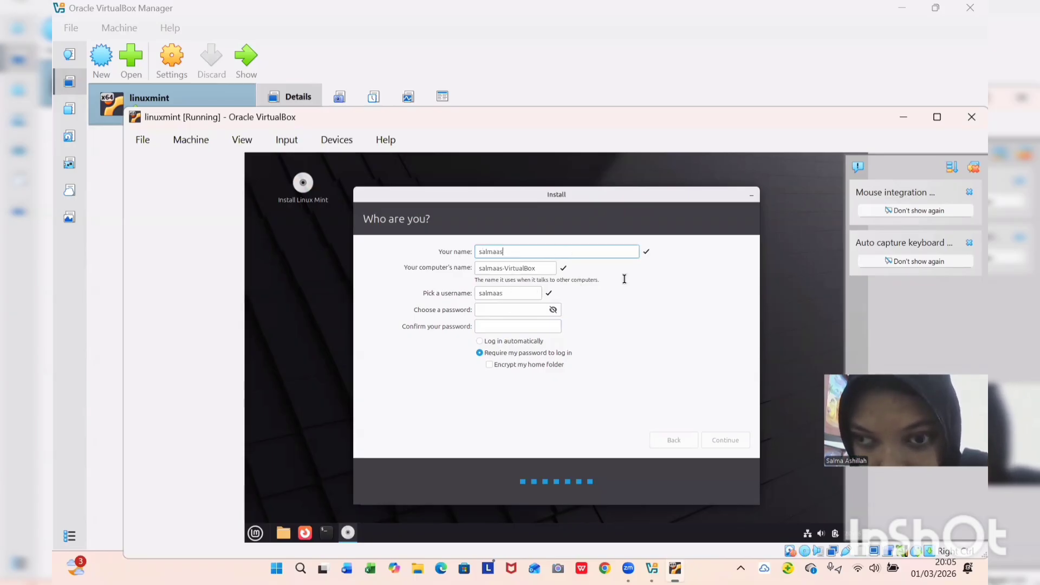
click(507, 313)
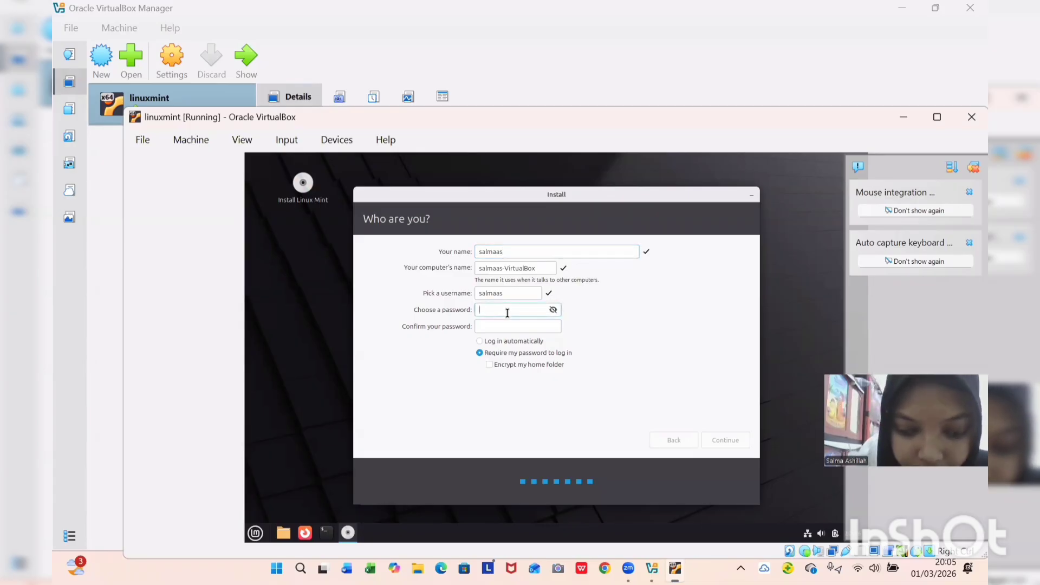
text(salma)
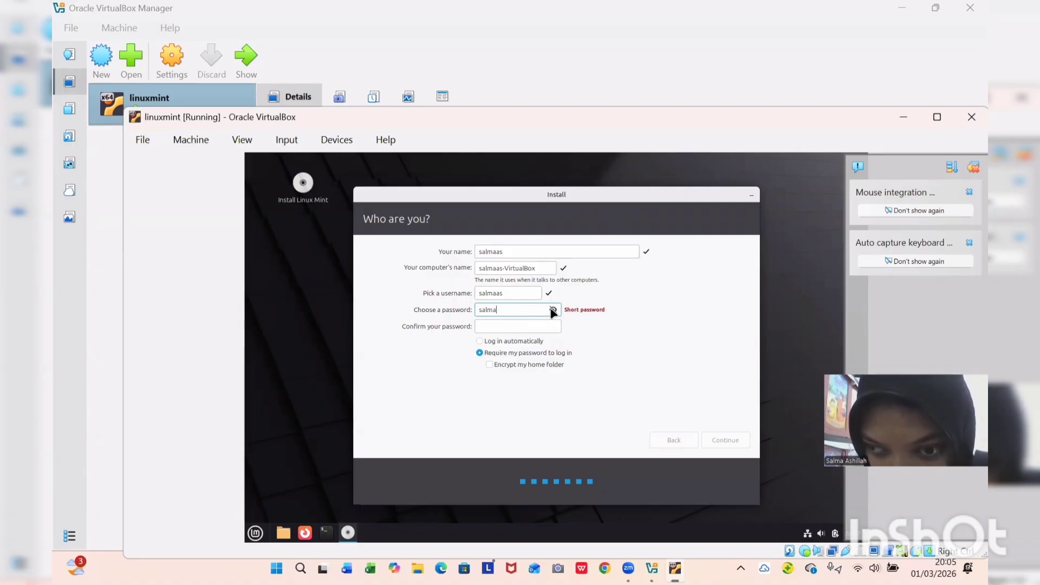
key(BackSpace)
key(BackSpace)
key(BackSpace)
key(BackSpace)
key(BackSpace)
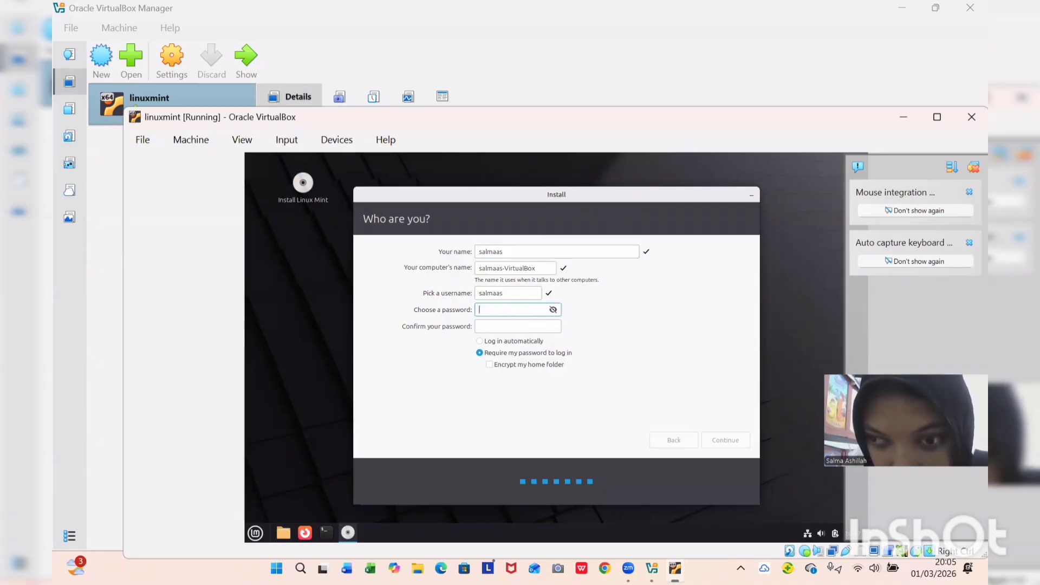
click(553, 310)
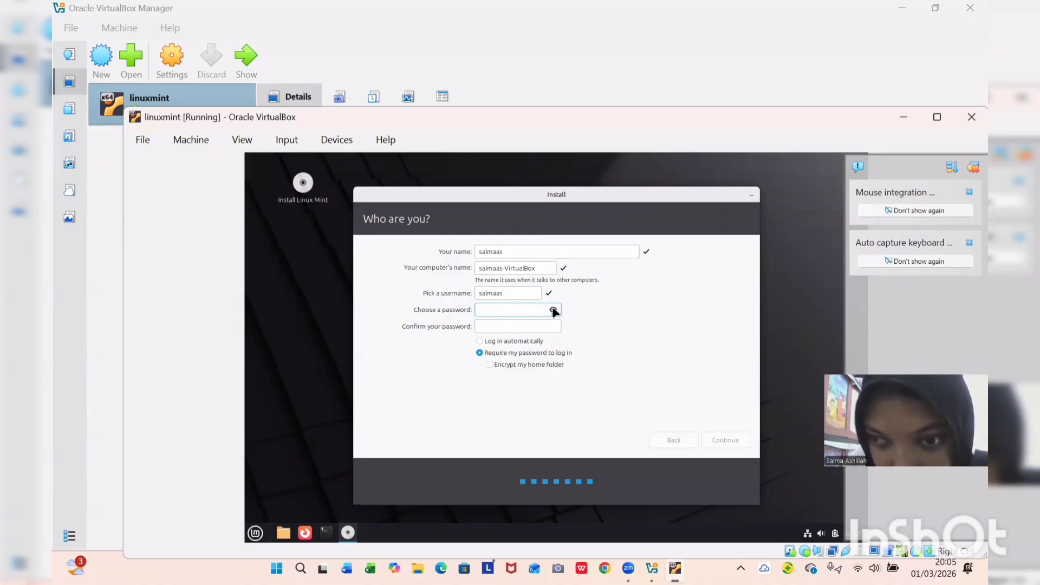
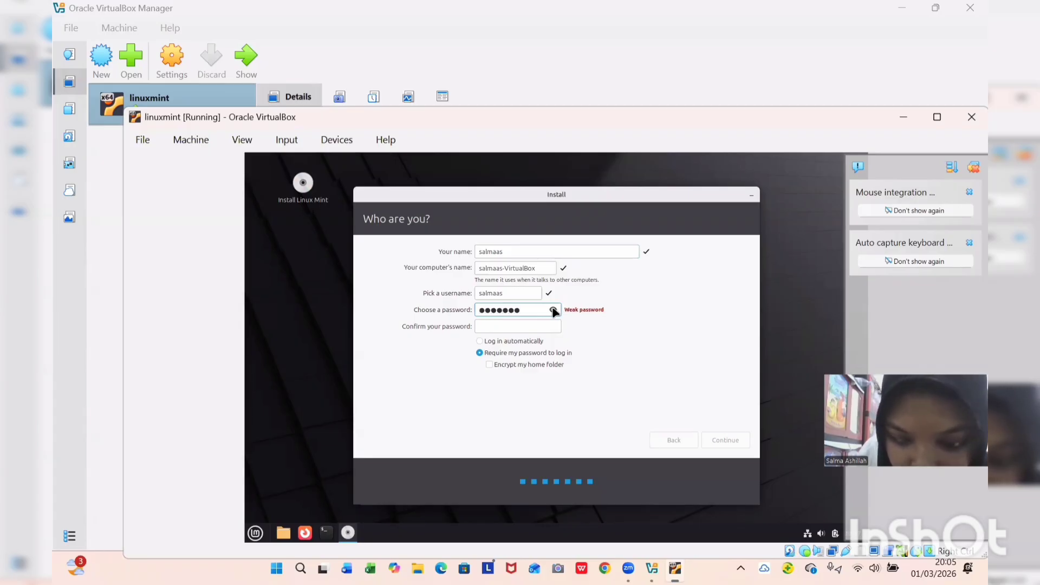
key(Tab)
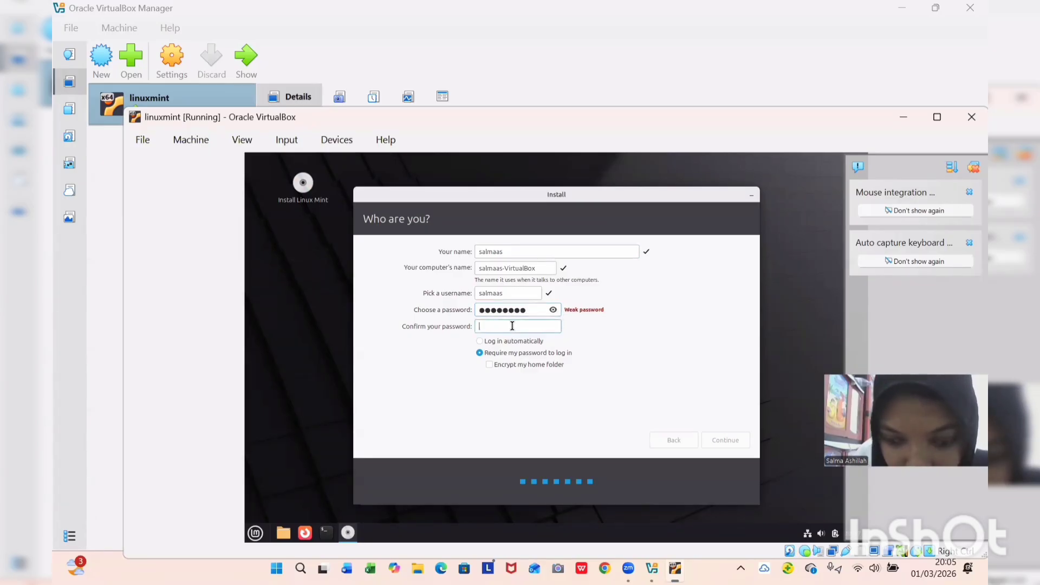
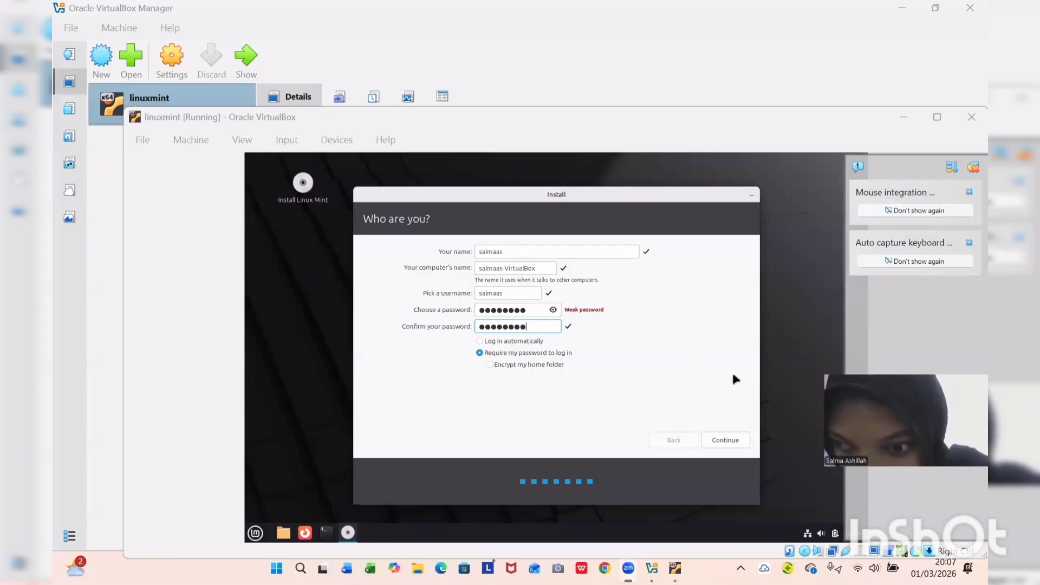
click(718, 441)
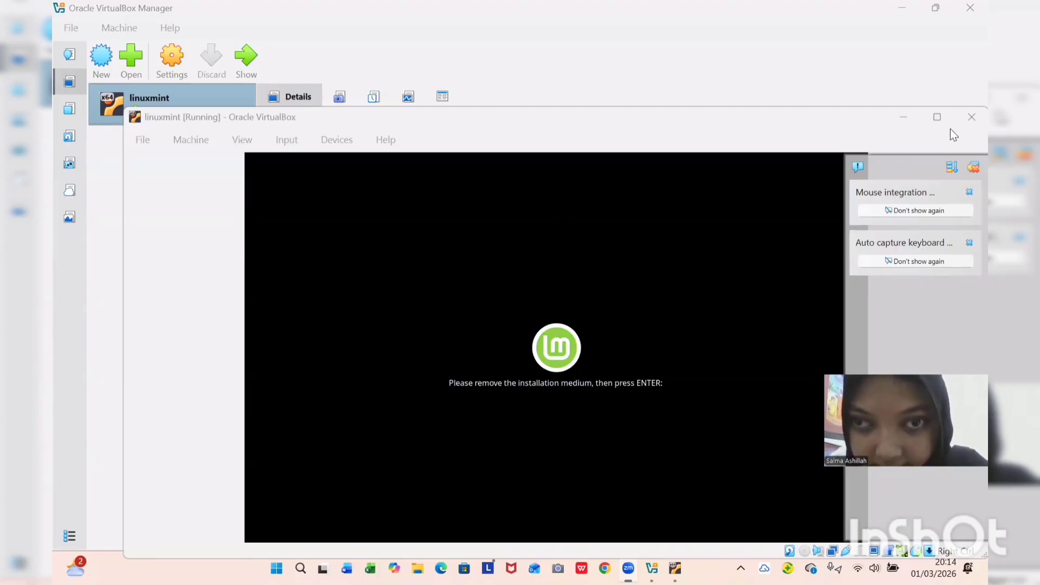
Close the linuxmint VM window, choosing 'Power off the machine'.
click(968, 125)
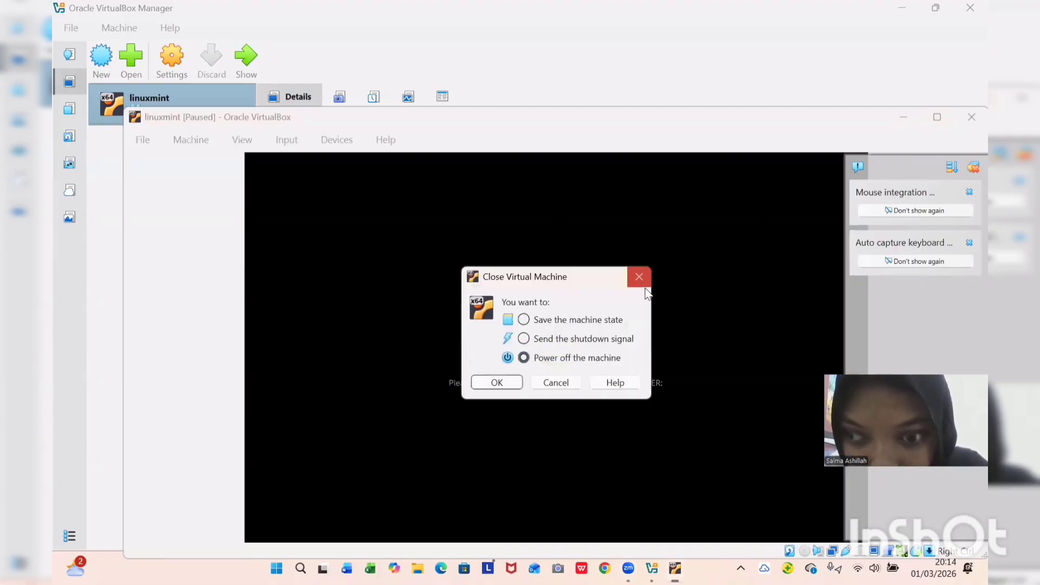
click(523, 358)
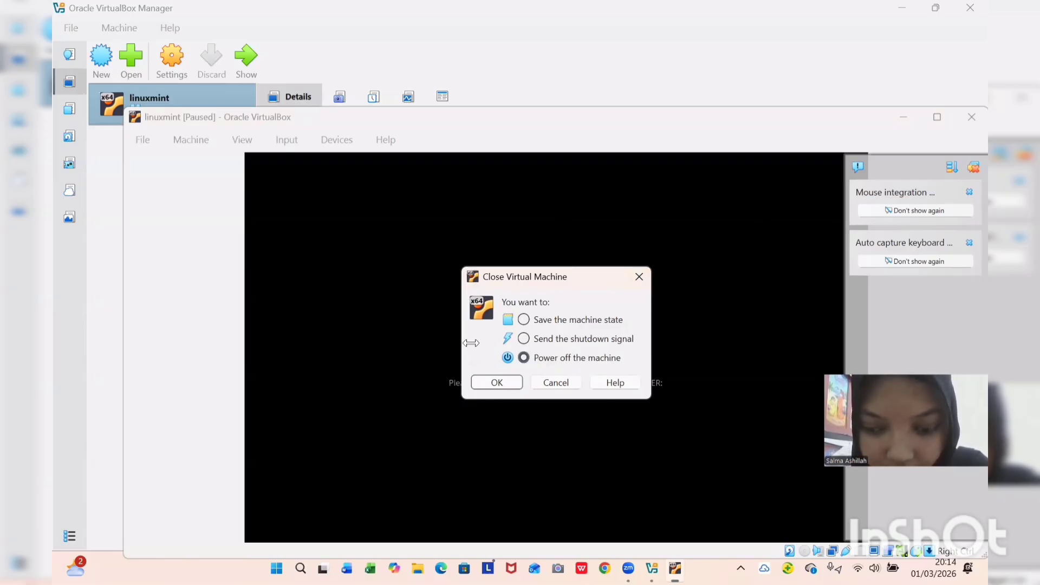
click(497, 383)
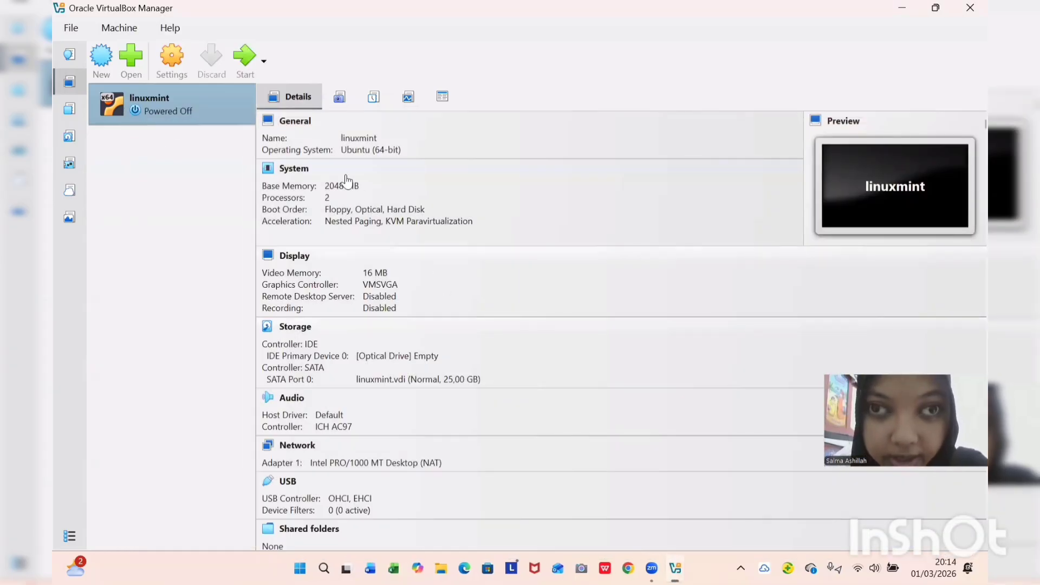
Start the linuxmint VM from the VirtualBox Manager toolbar.
click(245, 56)
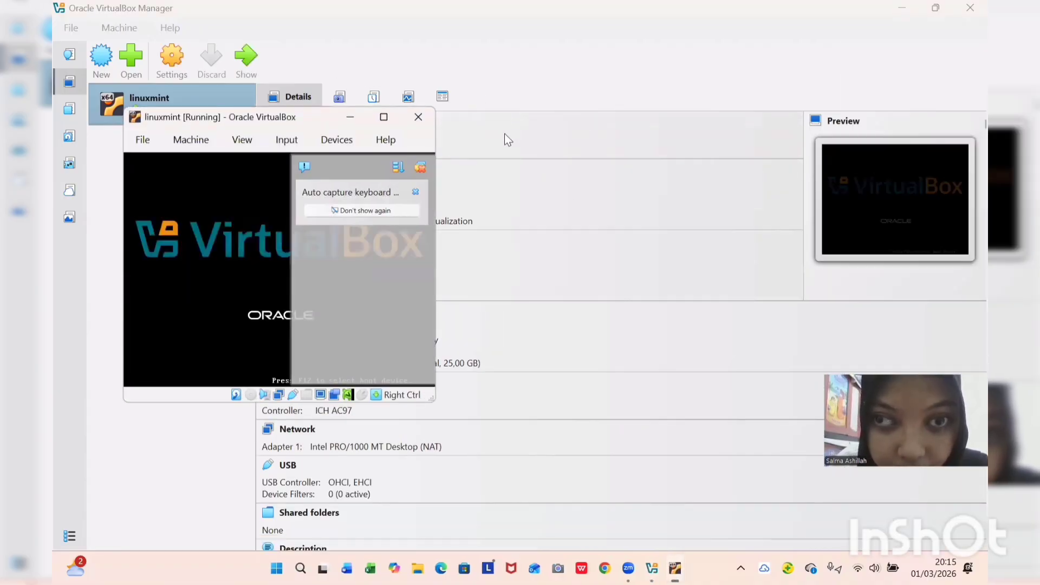
Maximize the linuxmint VM window and log in with the account password.
click(384, 117)
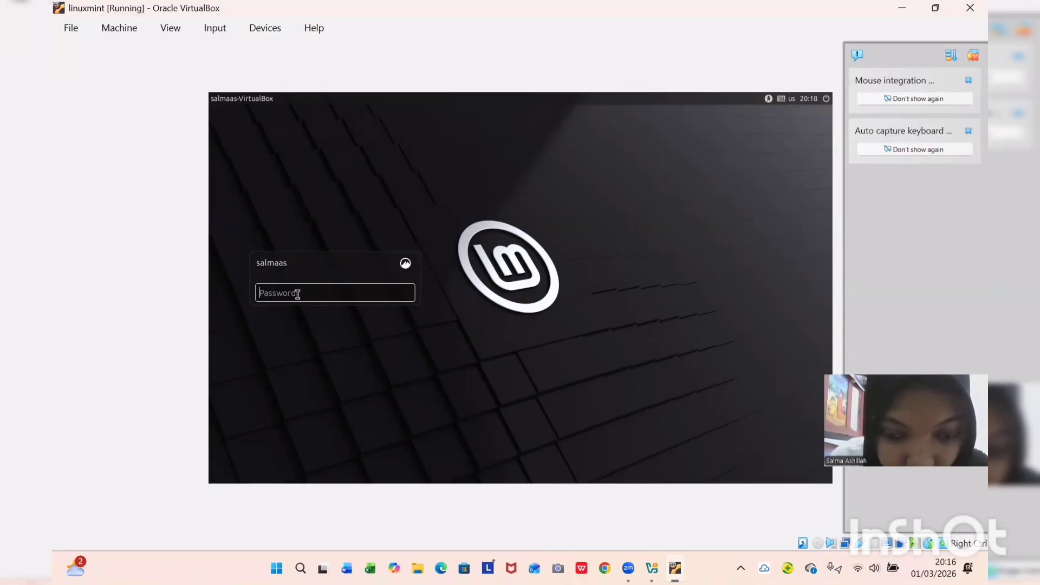
text(•••)
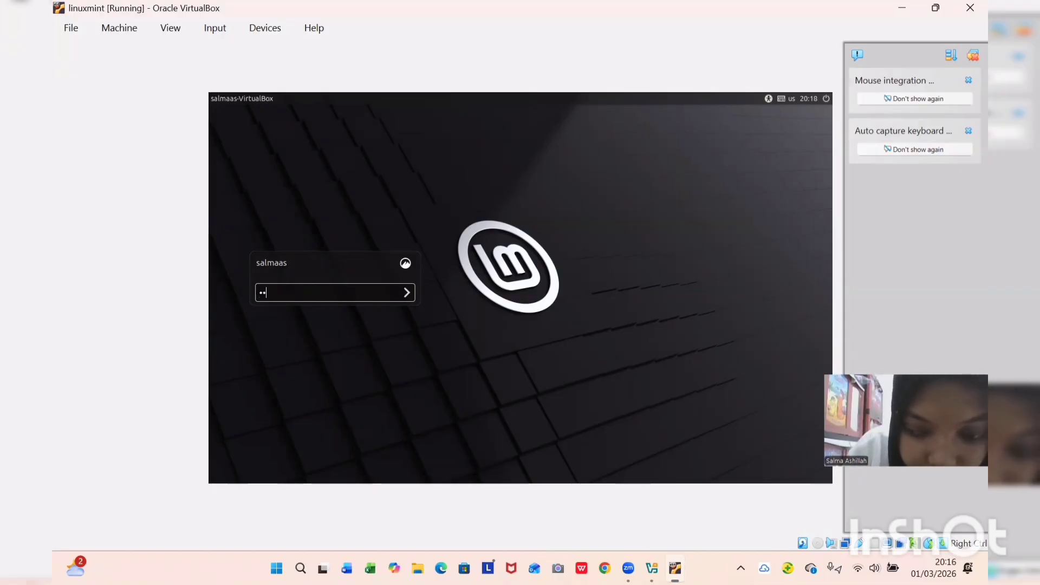
text(•••••)
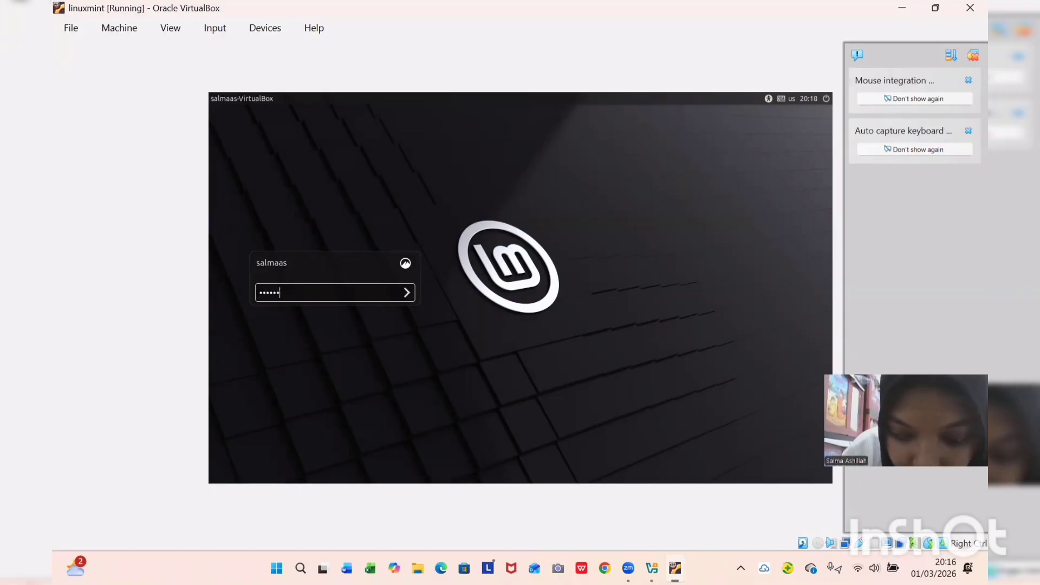
click(407, 296)
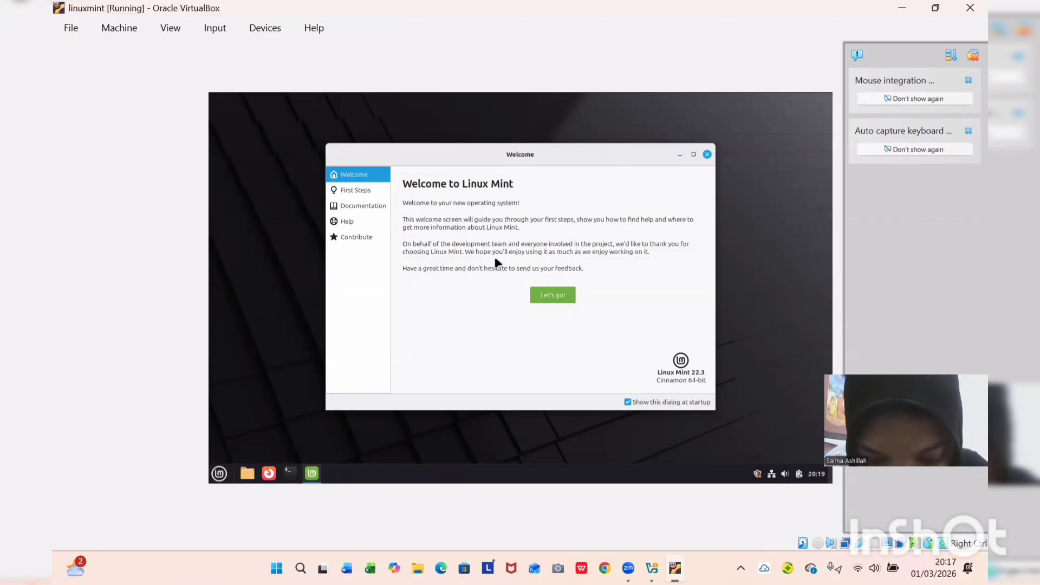
Browse the Welcome screen's First Steps list, then close the Welcome screen.
click(550, 296)
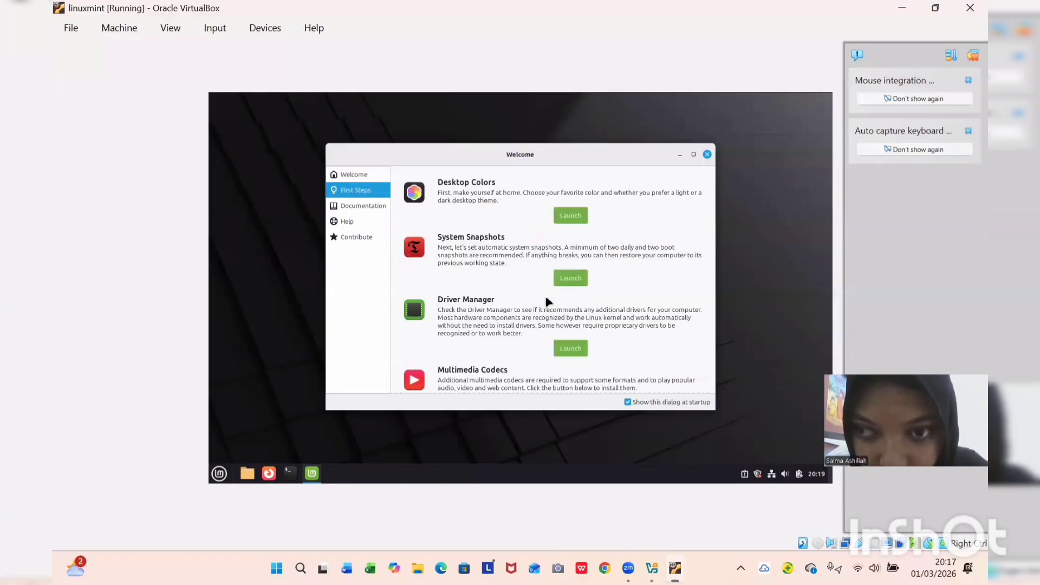
scroll(617, 255, down, 5)
scroll(617, 255, up, 5)
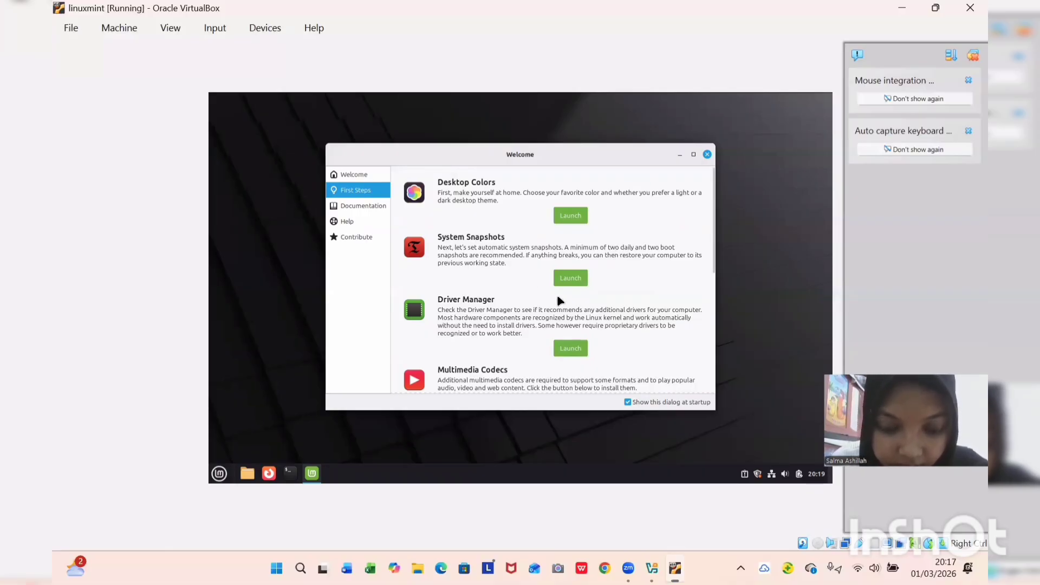
scroll(547, 342, down, 5)
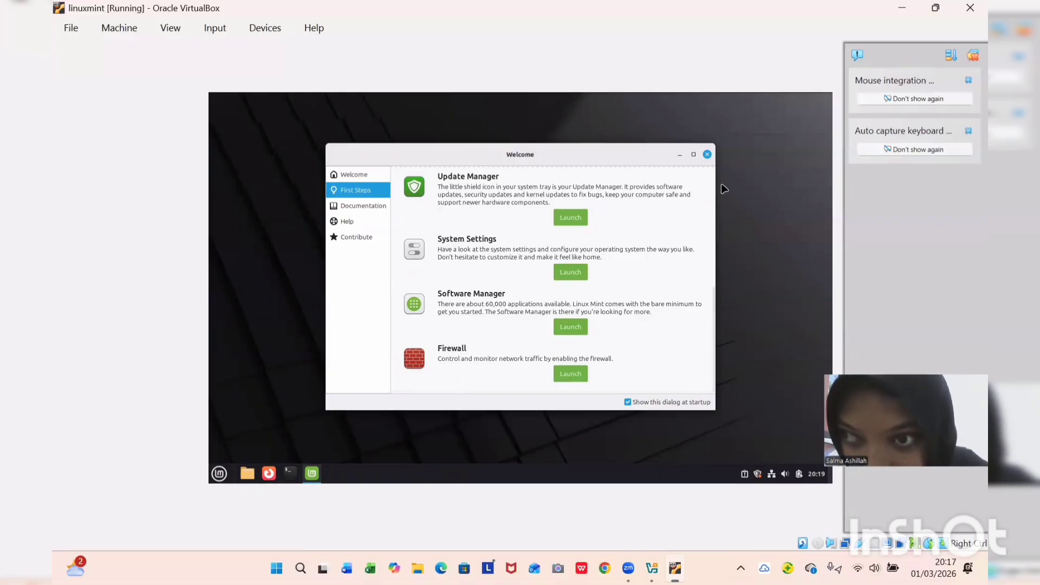
click(707, 156)
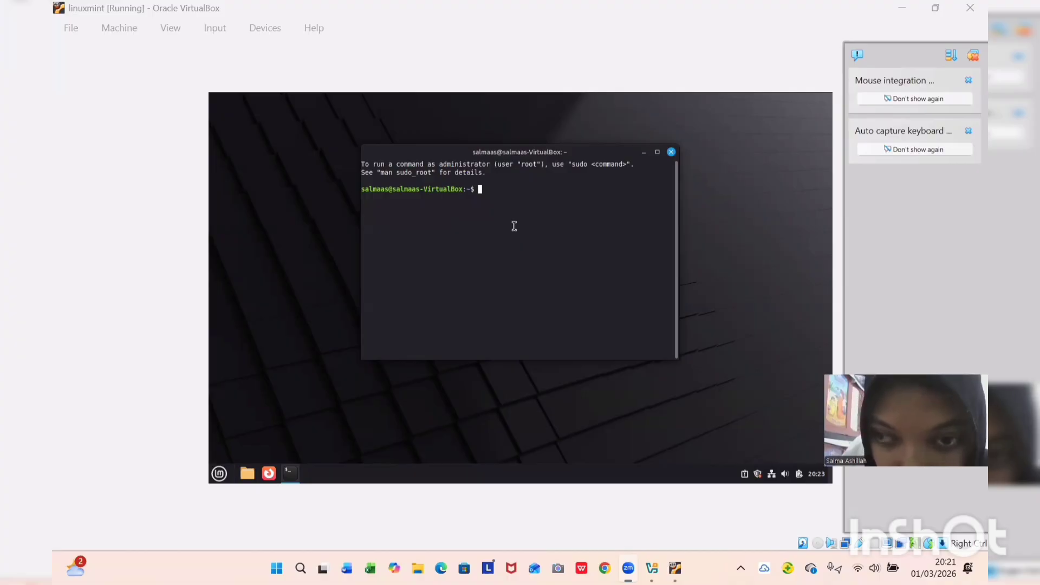
Run whoami and lsb_release -a in the terminal, showing Linux Mint 22.3 zena.
click(480, 189)
text(w)
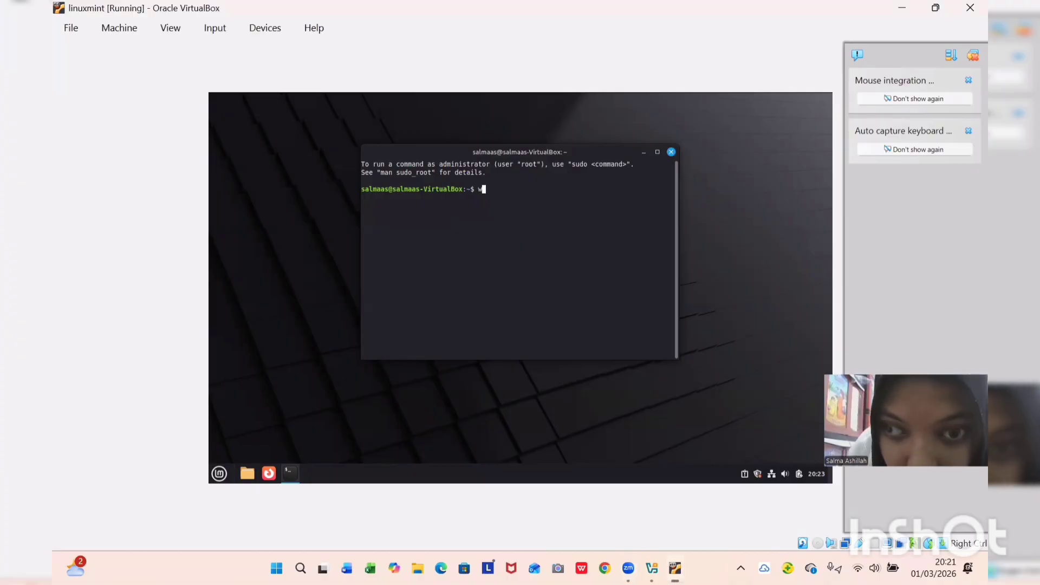
text(hoa)
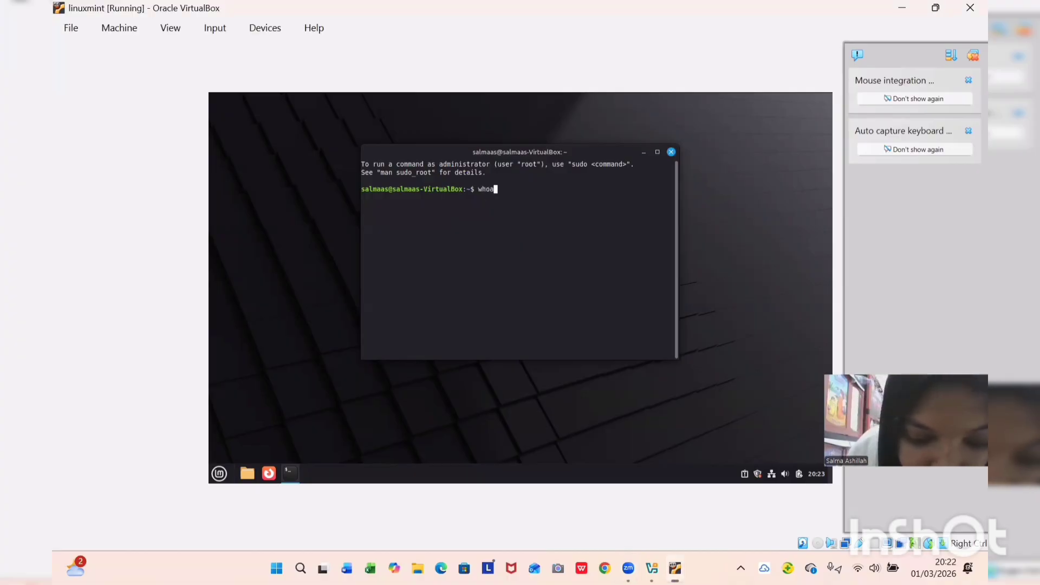
text(m)
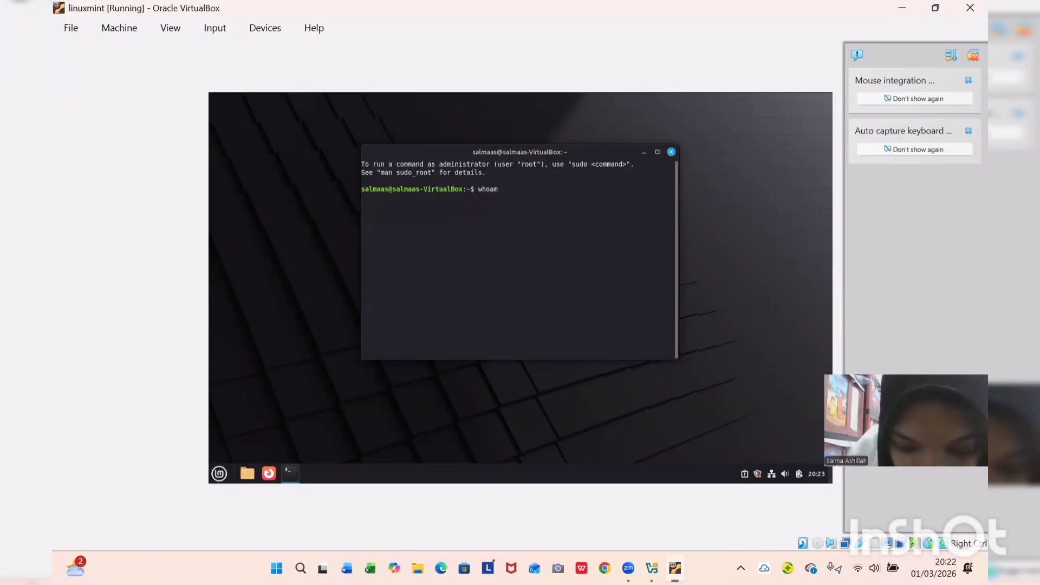
text(i)
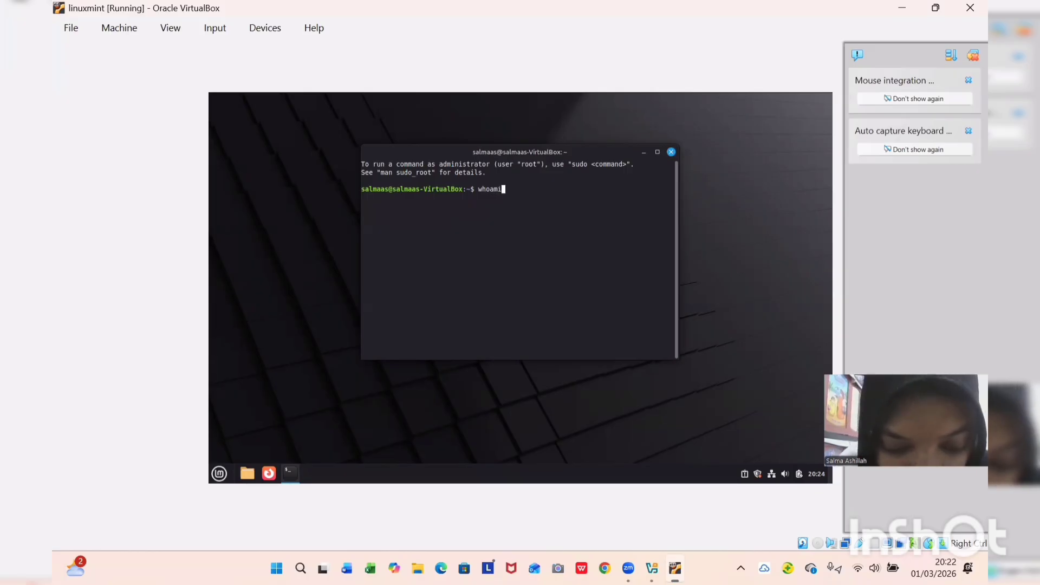
key(Return)
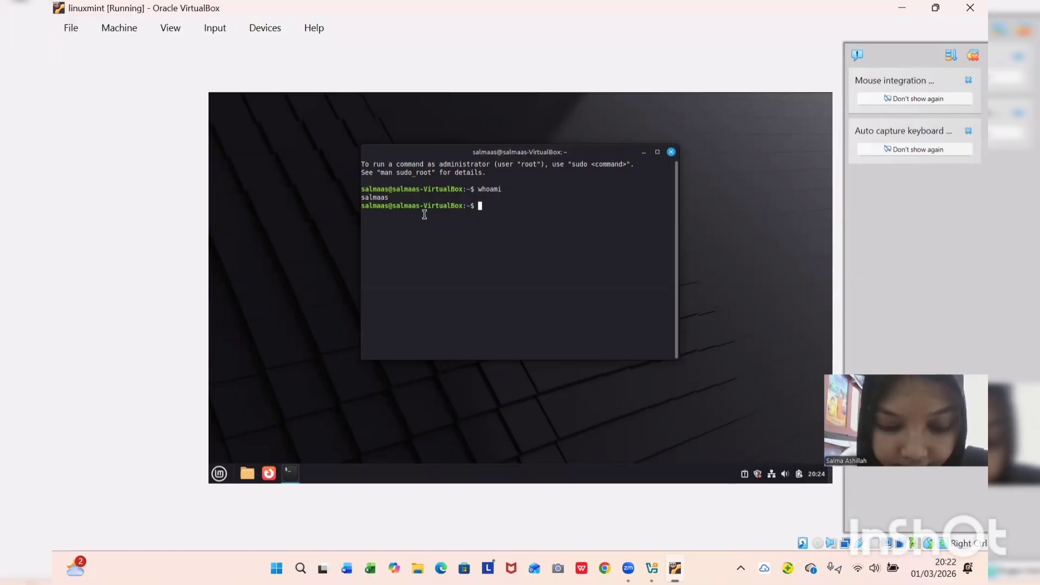
text(ls)
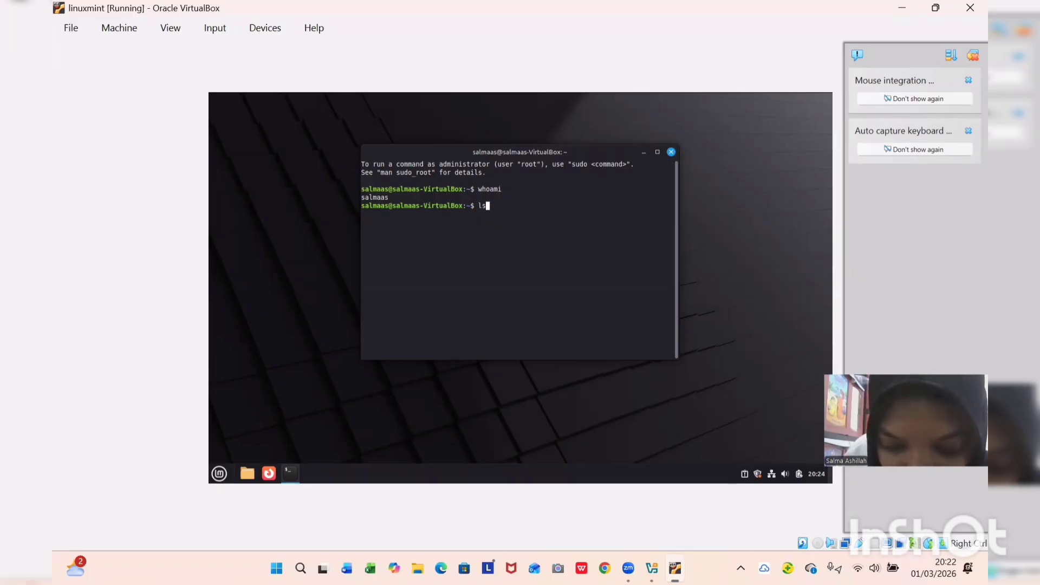
text(b)
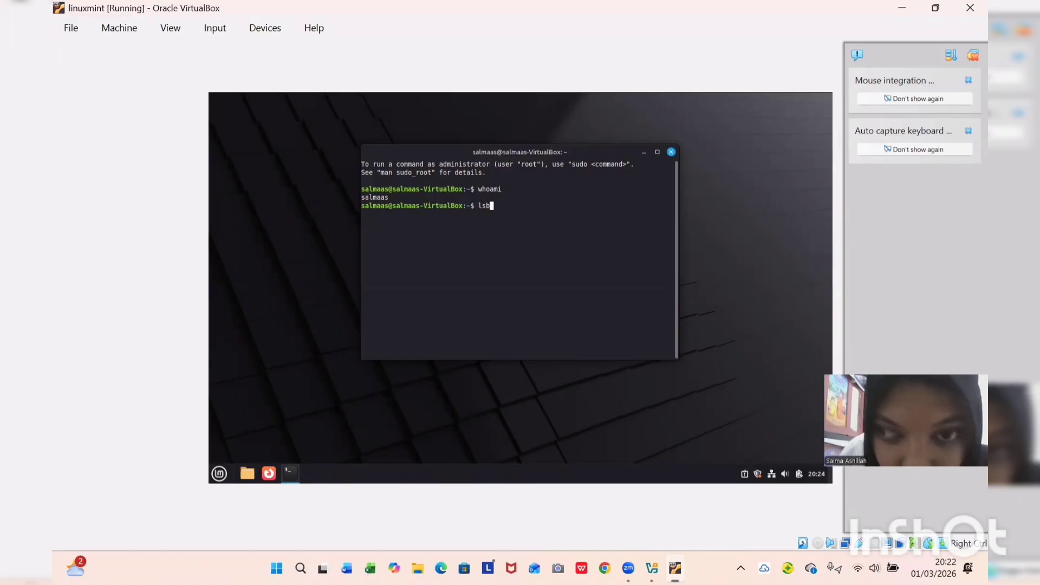
text(_re)
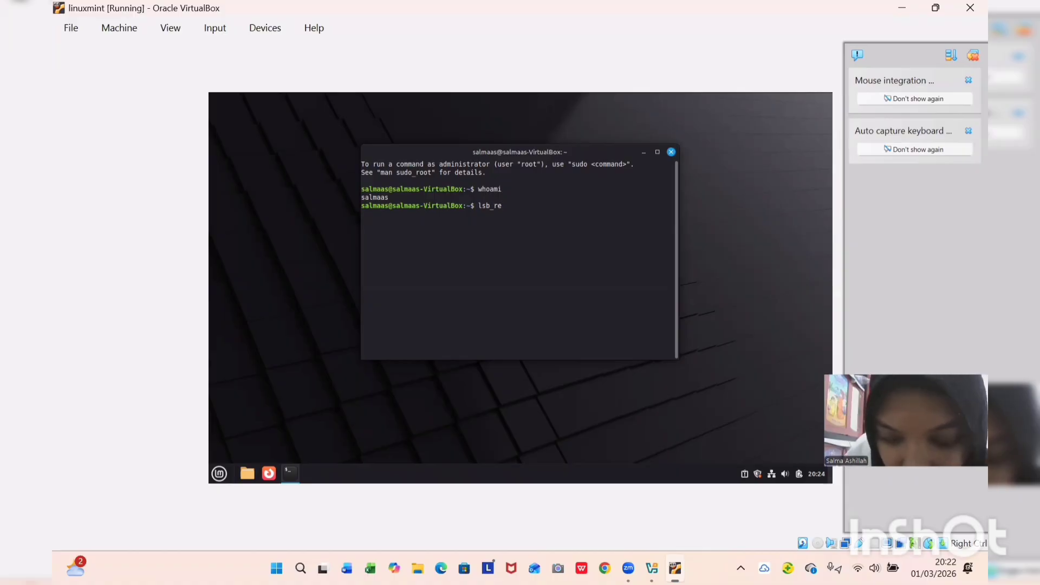
text(lease)
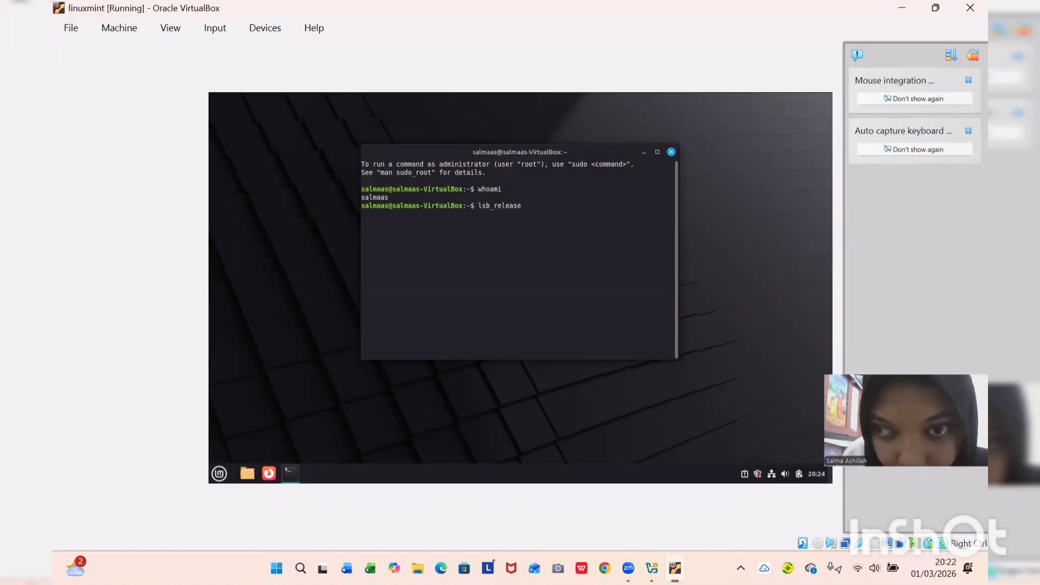
text( -a)
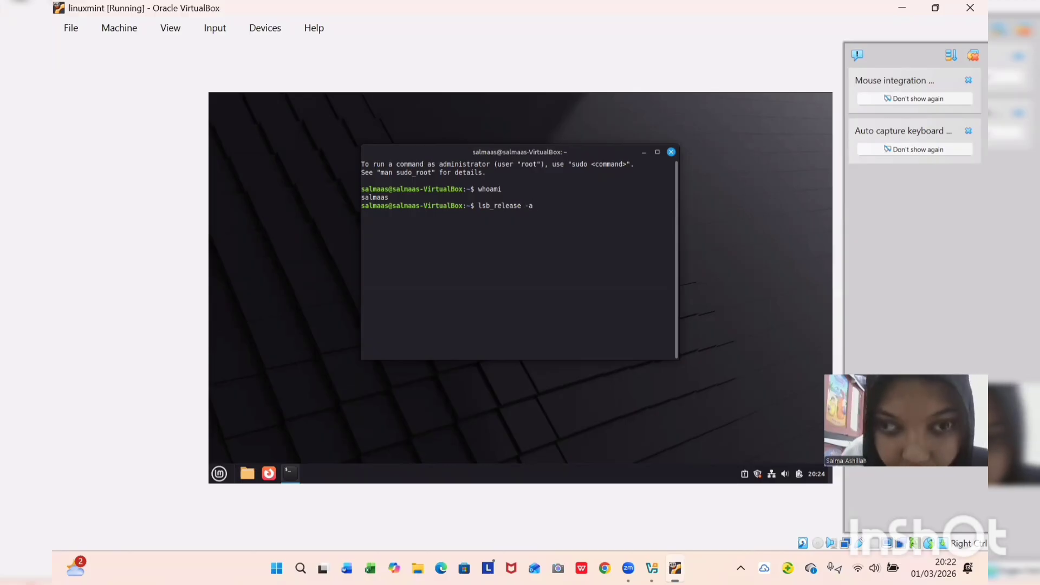
key(Return)
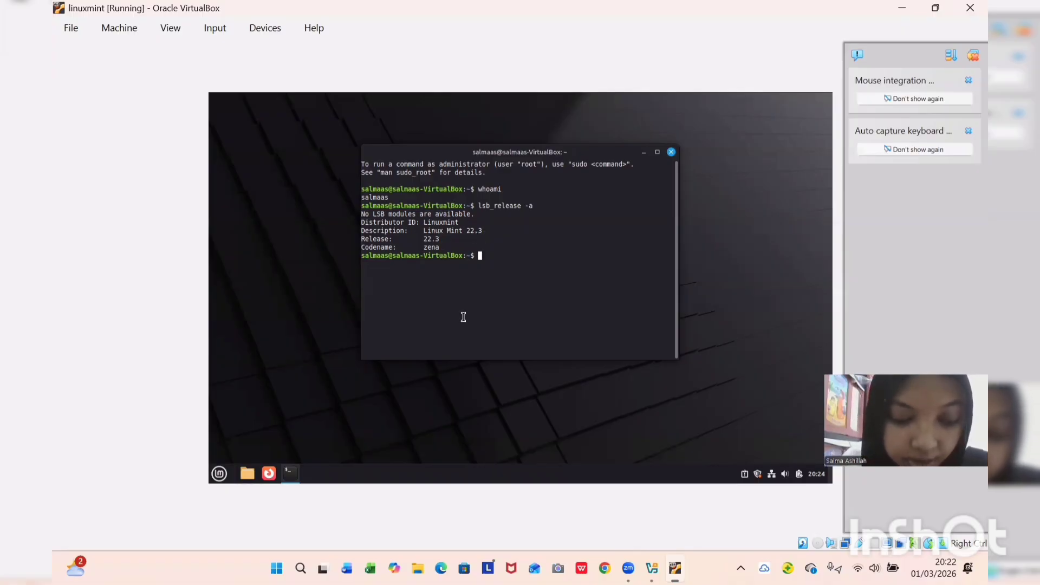
Run sudo apt update and enter the administrator password to refresh package lists.
text(sudo )
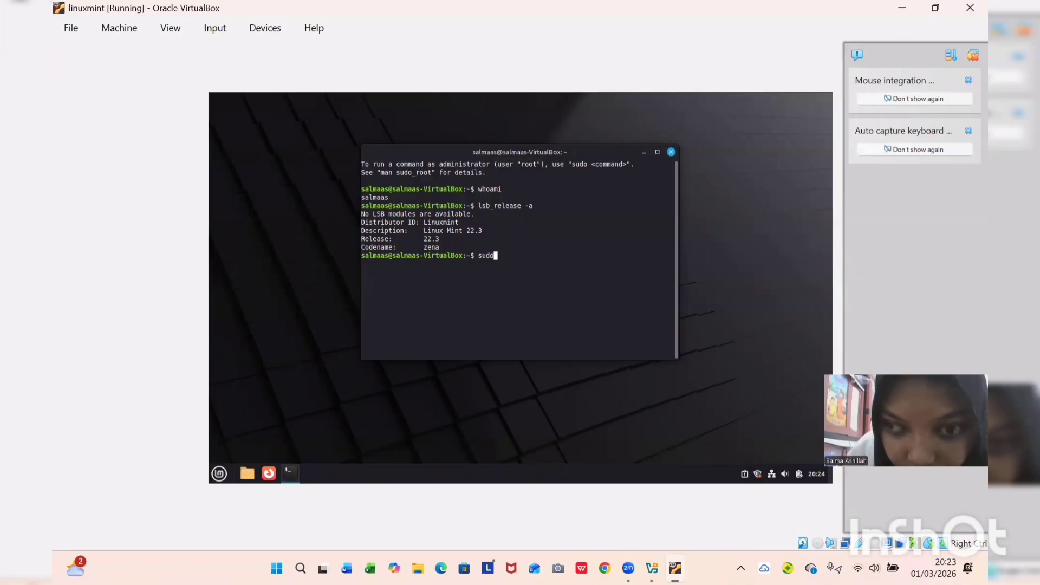
text(apt )
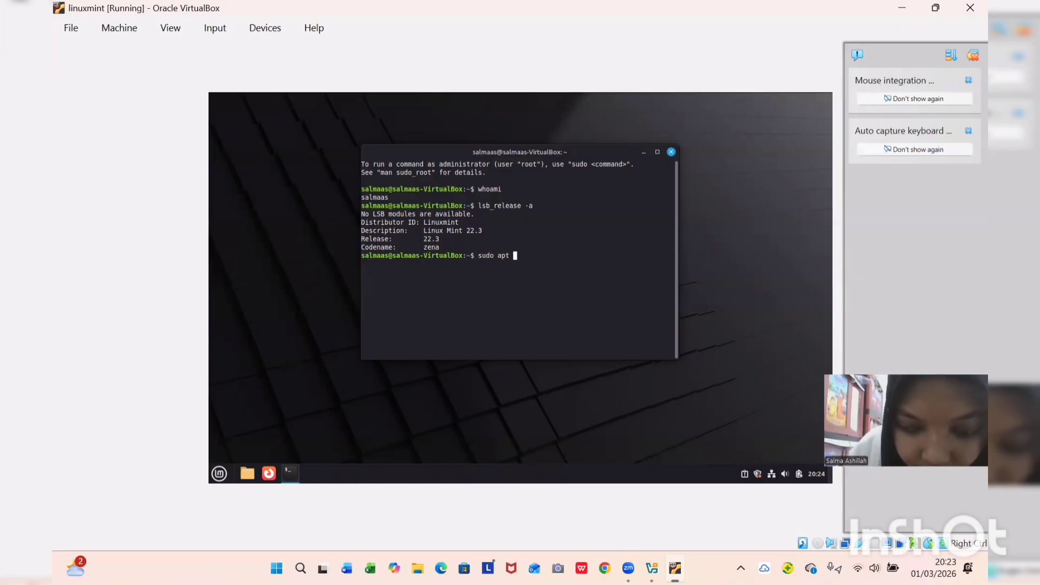
text(update)
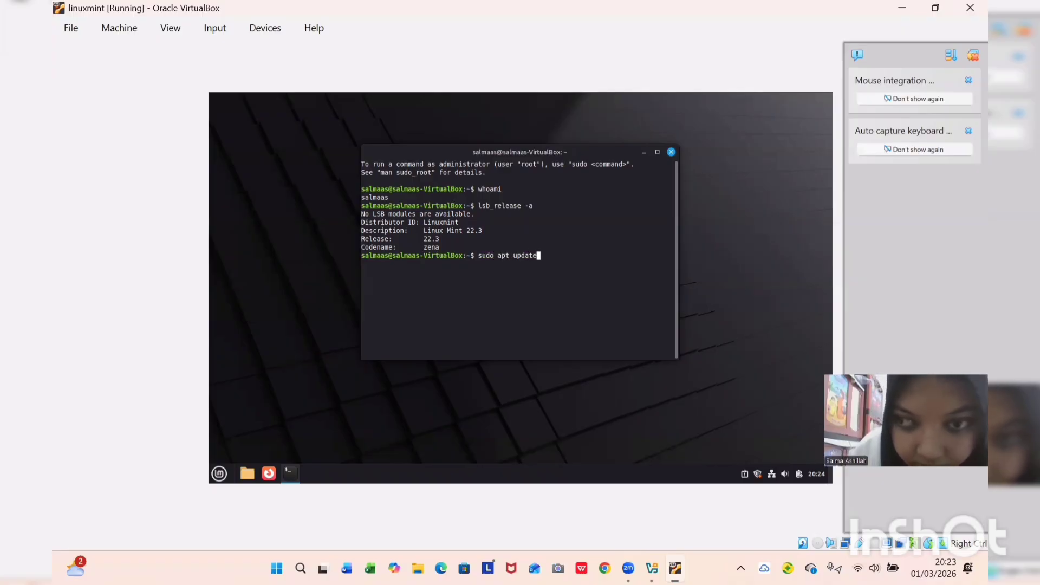
key(Return)
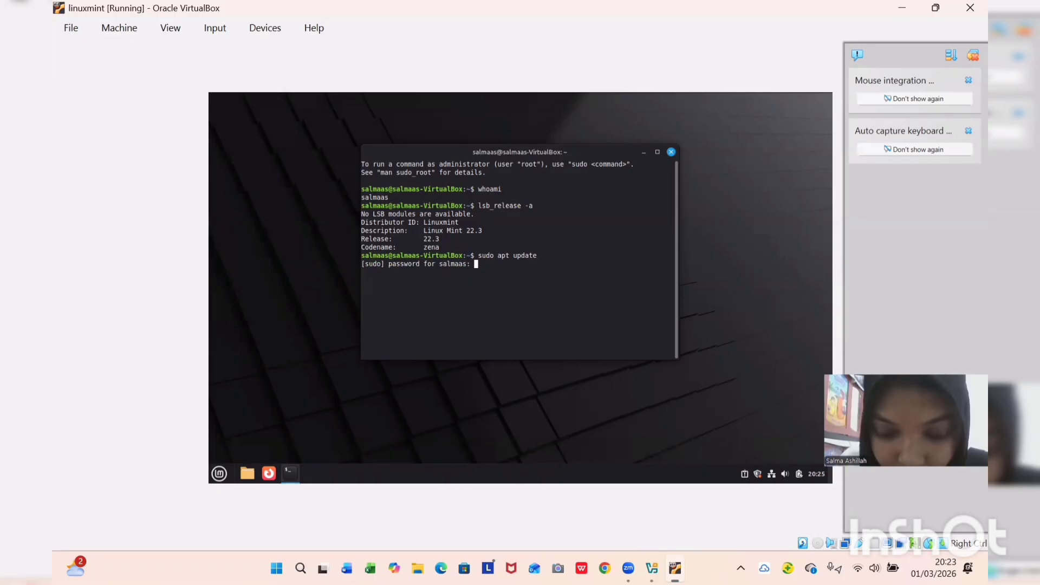
text(***)
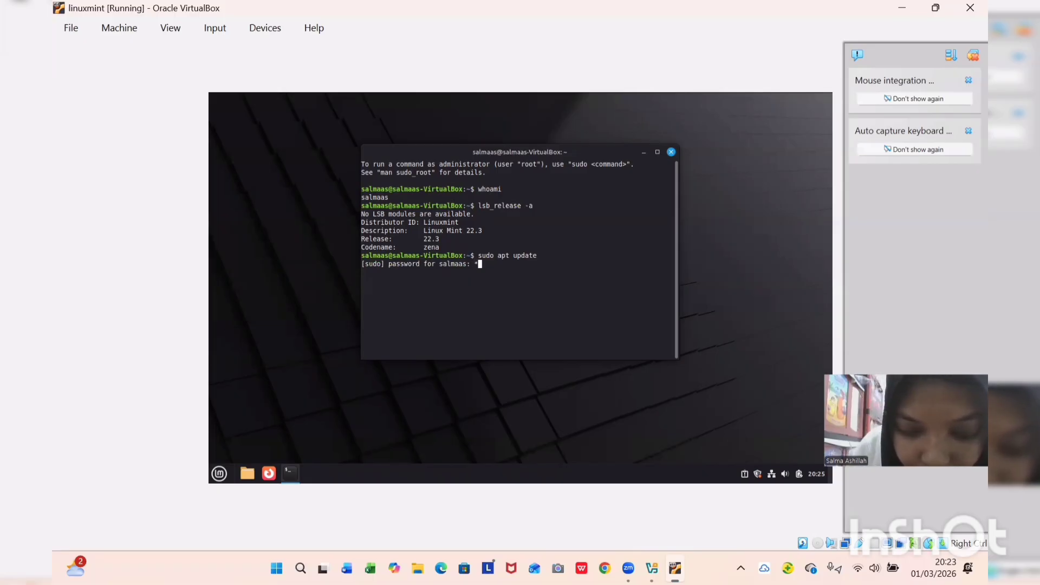
text(***)
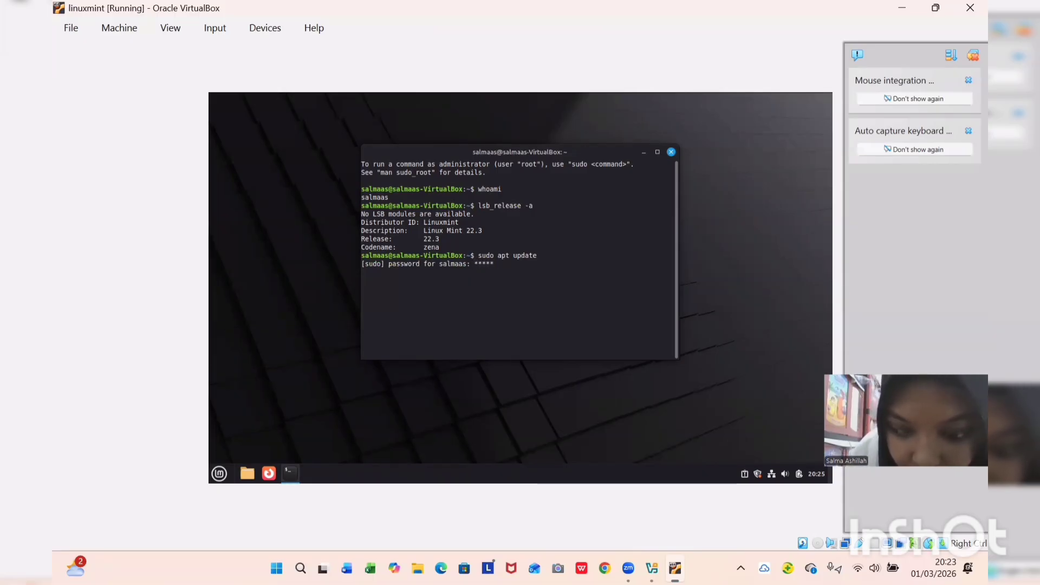
text(**)
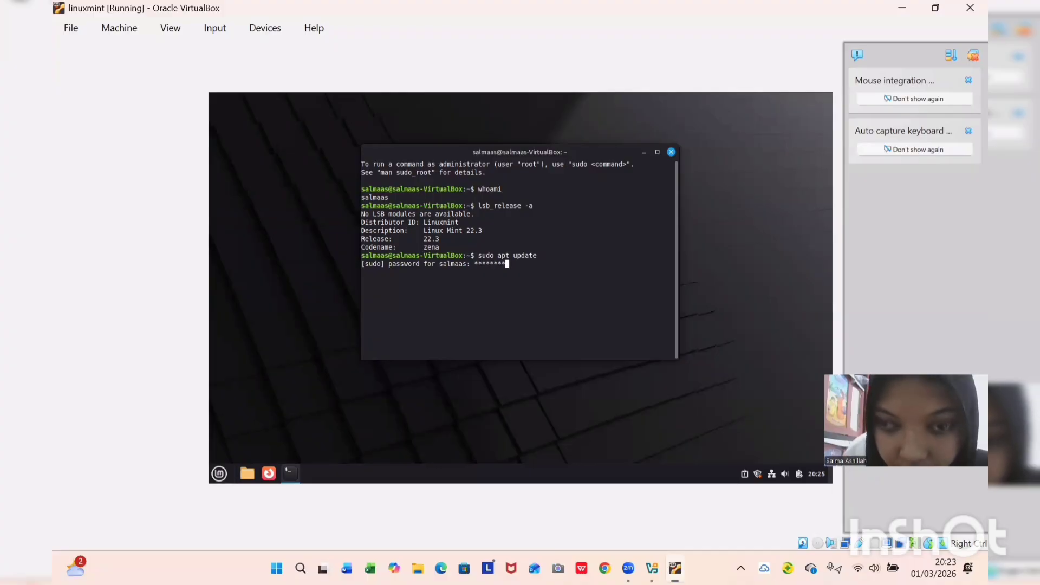
key(Return)
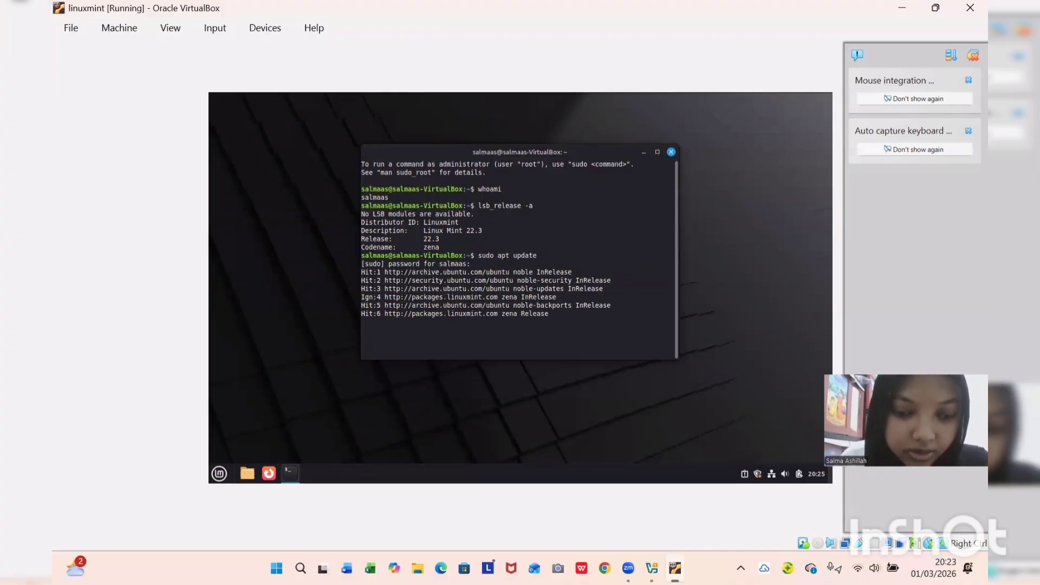